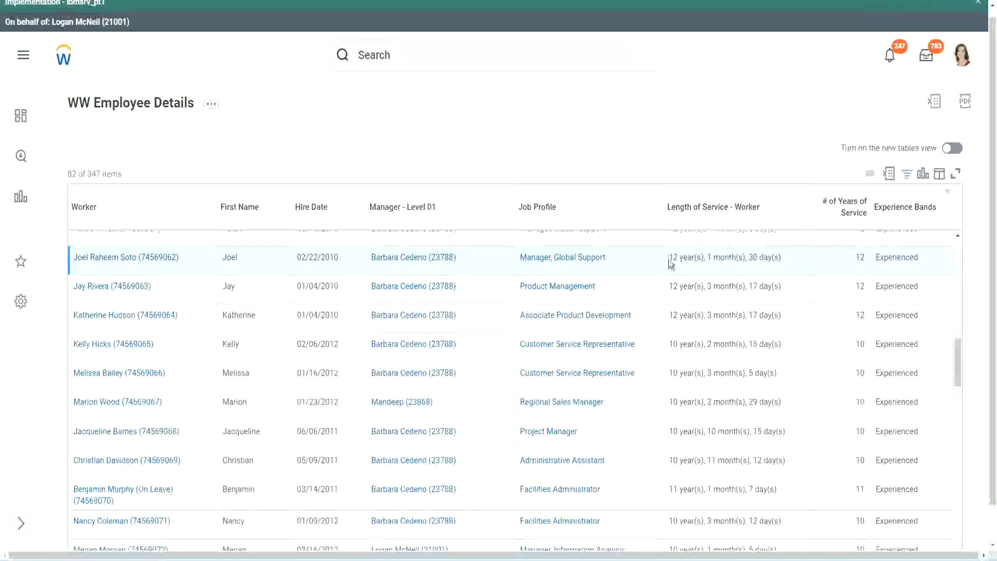
- Check the Length of Service text against the # of Years of Service value for the employees hired 02/22/2010 and 05/09/2011
left_click_drag(668, 258, 674, 258)
left_click(704, 255)
left_click_drag(667, 259, 764, 258)
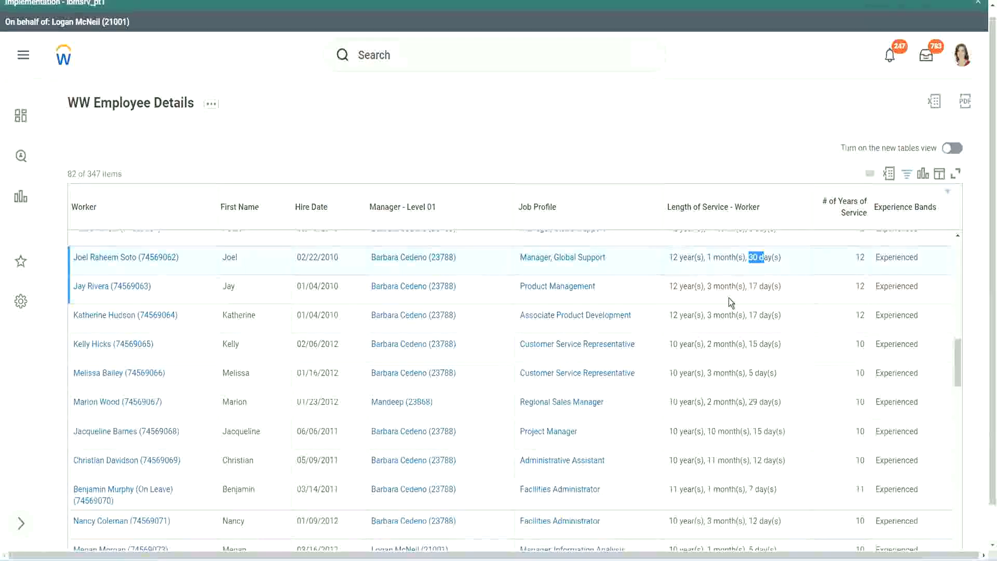
double_click(863, 257)
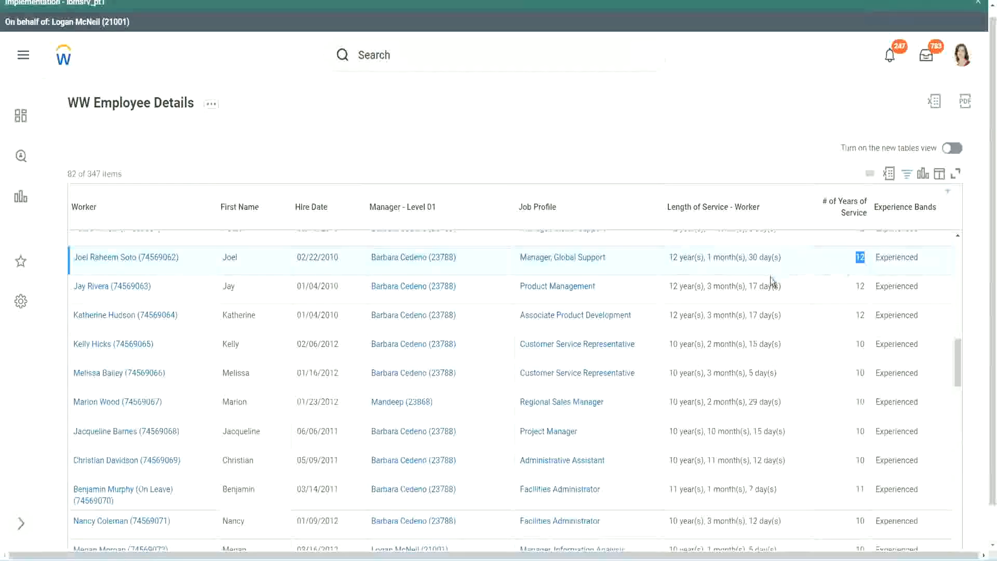
left_click(691, 461)
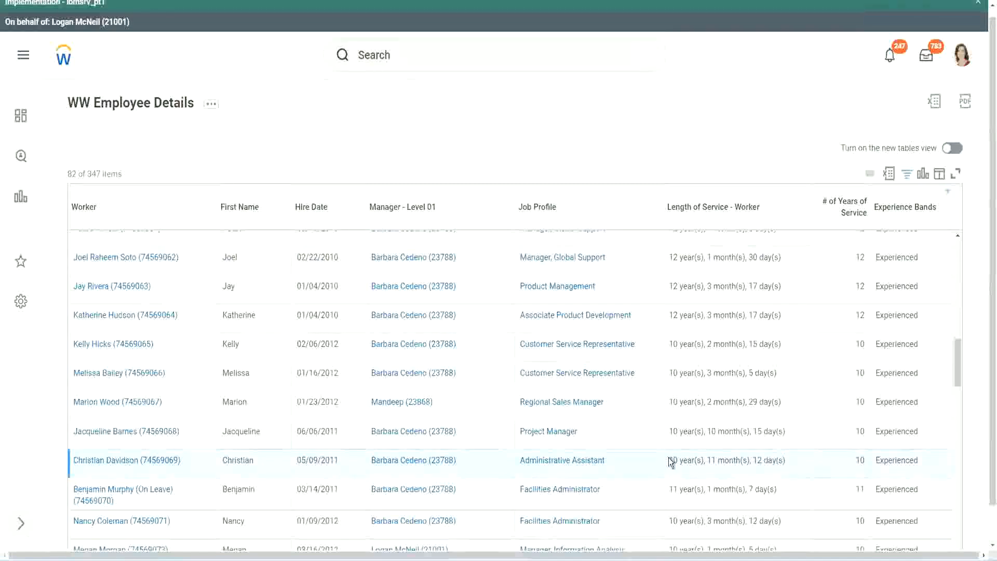
left_click_drag(708, 459, 772, 460)
left_click(774, 459)
double_click(859, 460)
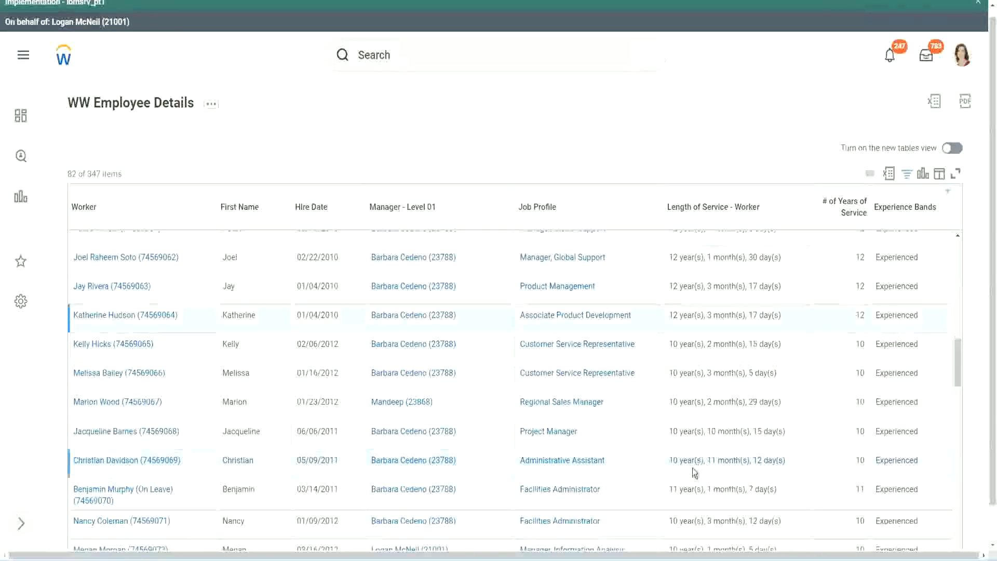
double_click(674, 460)
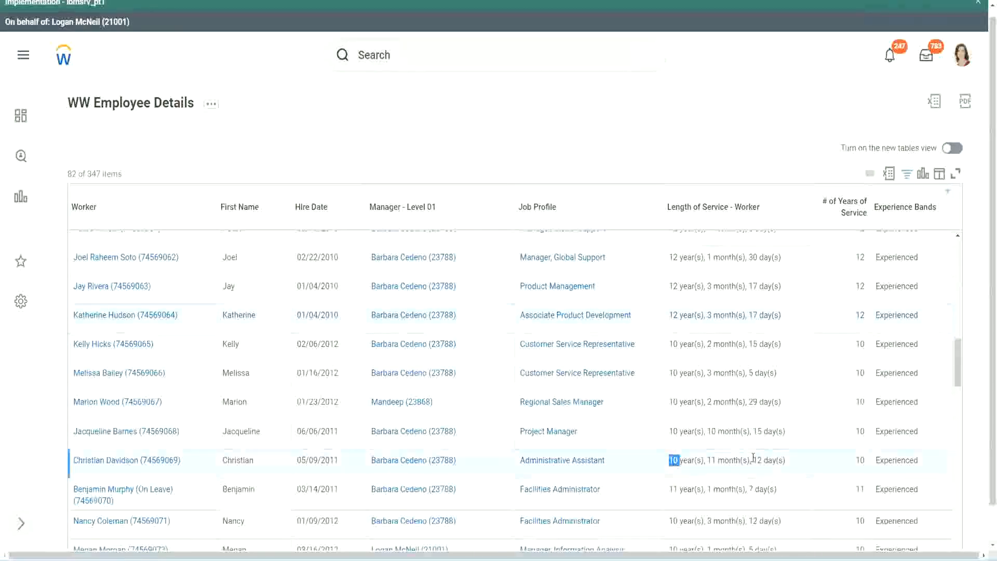
left_click(752, 457)
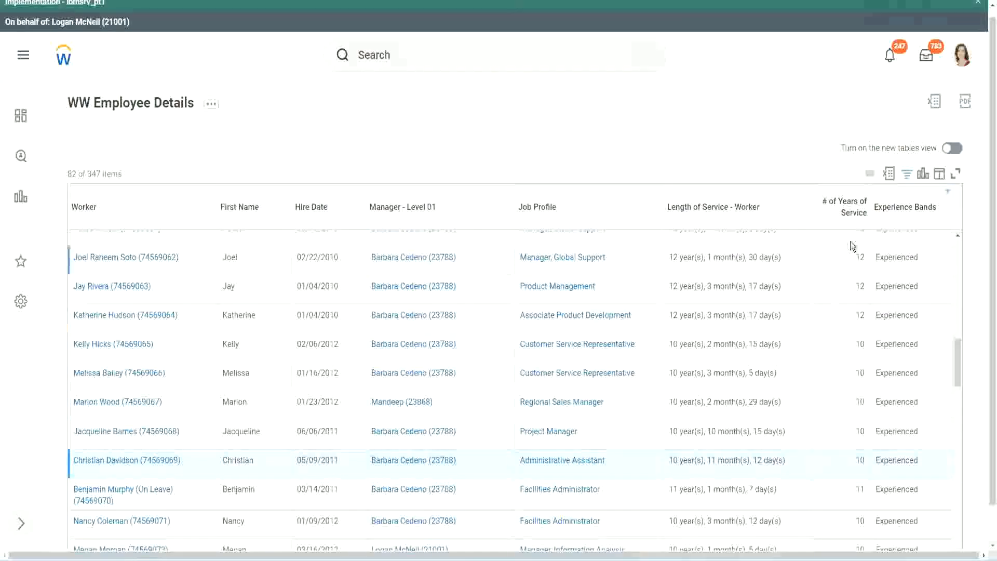
- Compare how months and days are dropped from # of Years of Service, including for the Project Manager hired 06/06/2011
double_click(862, 258)
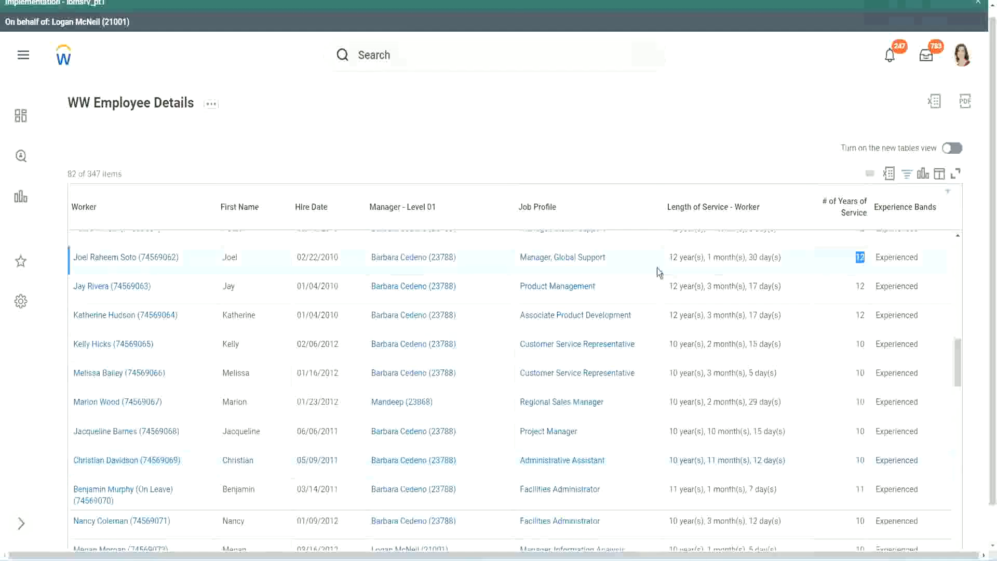
left_click_drag(669, 258, 795, 256)
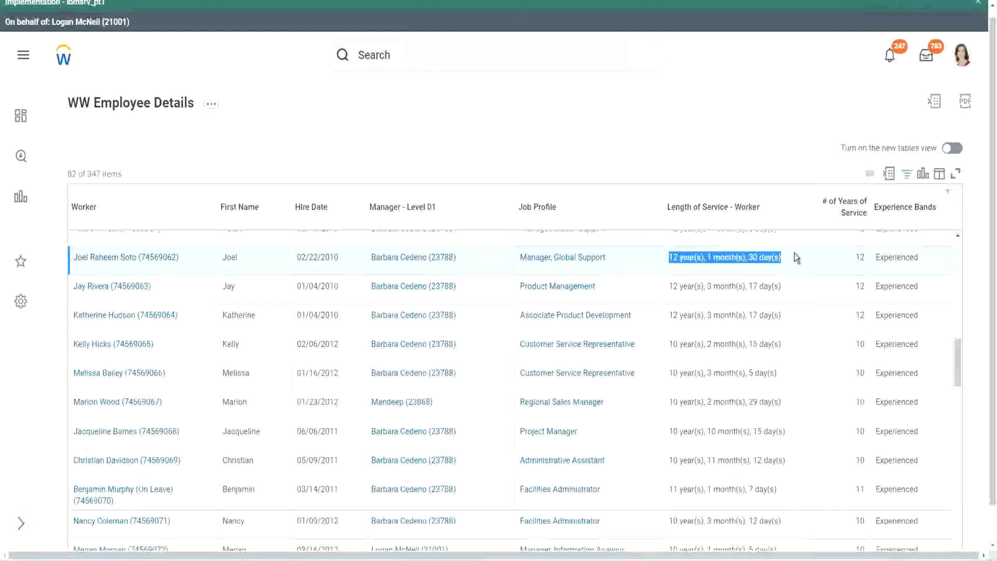
left_click(774, 459)
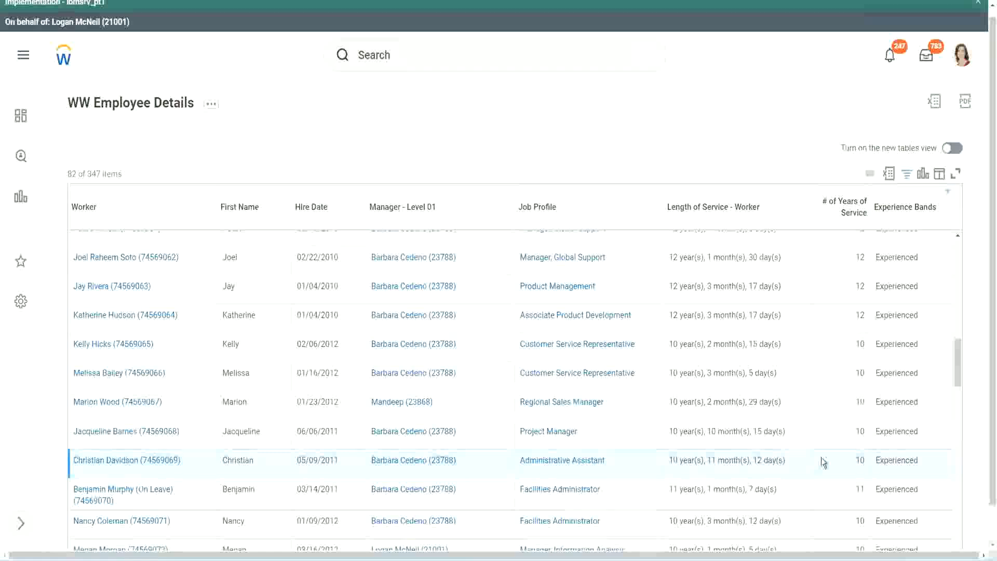
double_click(860, 460)
left_click(824, 463)
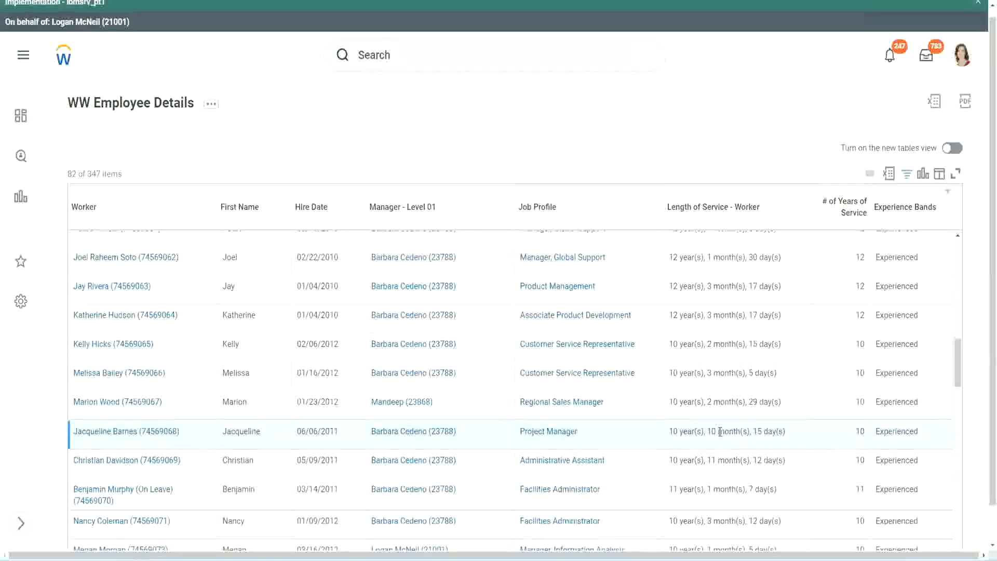
double_click(712, 431)
left_click(744, 431)
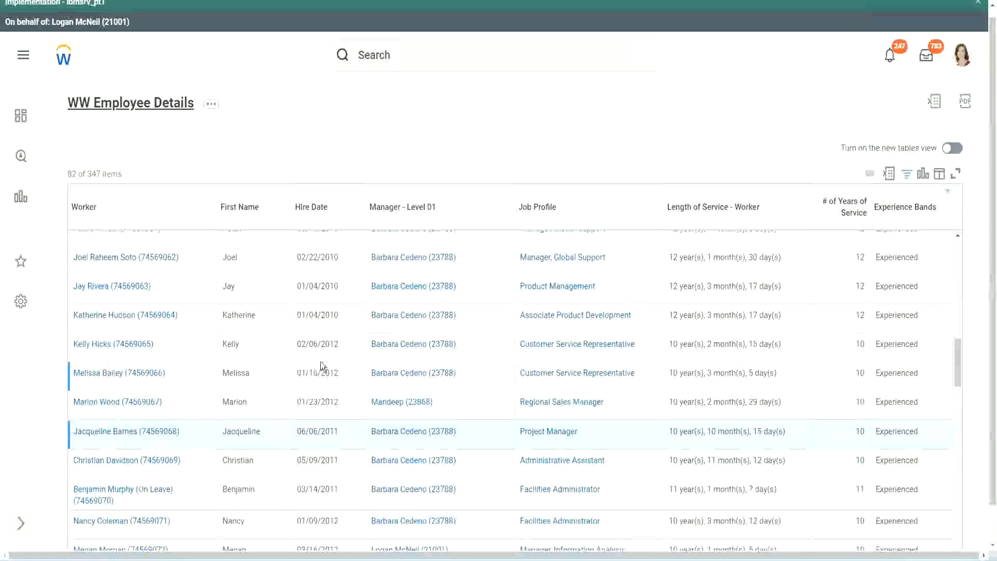
- Open the CF-WW-Eval Exp-Derive Experience Bands from Years of Service field from the report definition in a new tab and examine its conditions and return values
scroll(335, 360, "down", 4)
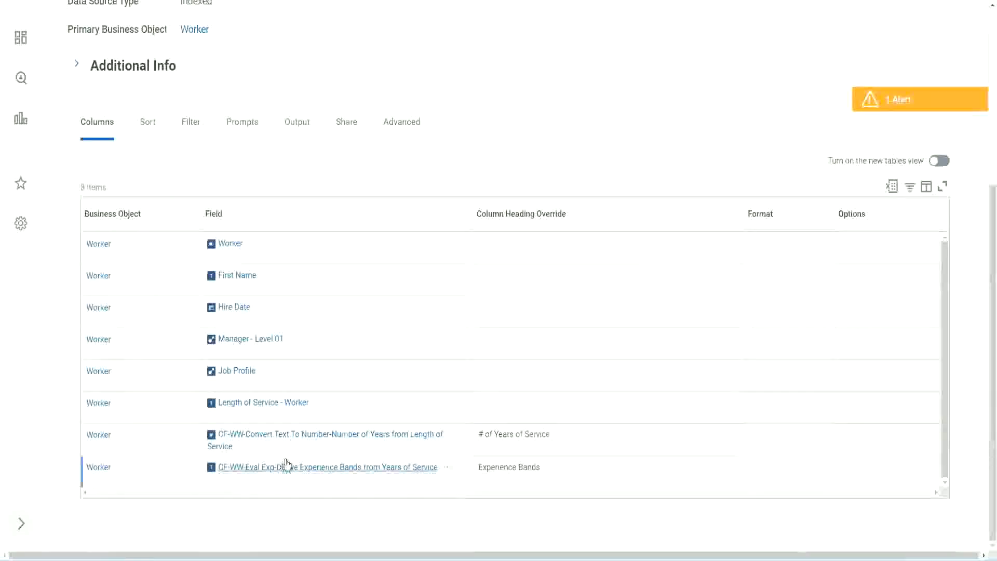
right_click(271, 470)
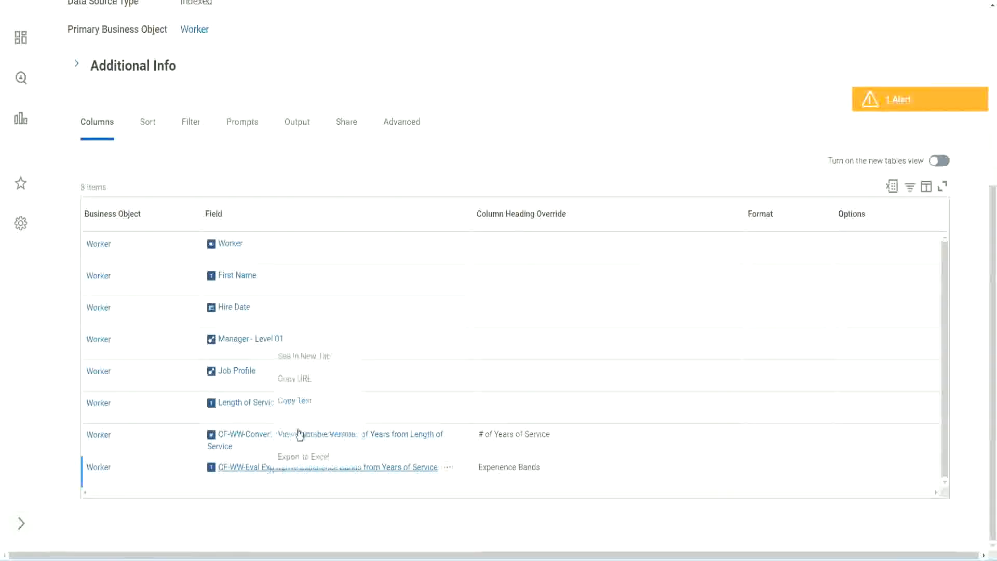
left_click(312, 356)
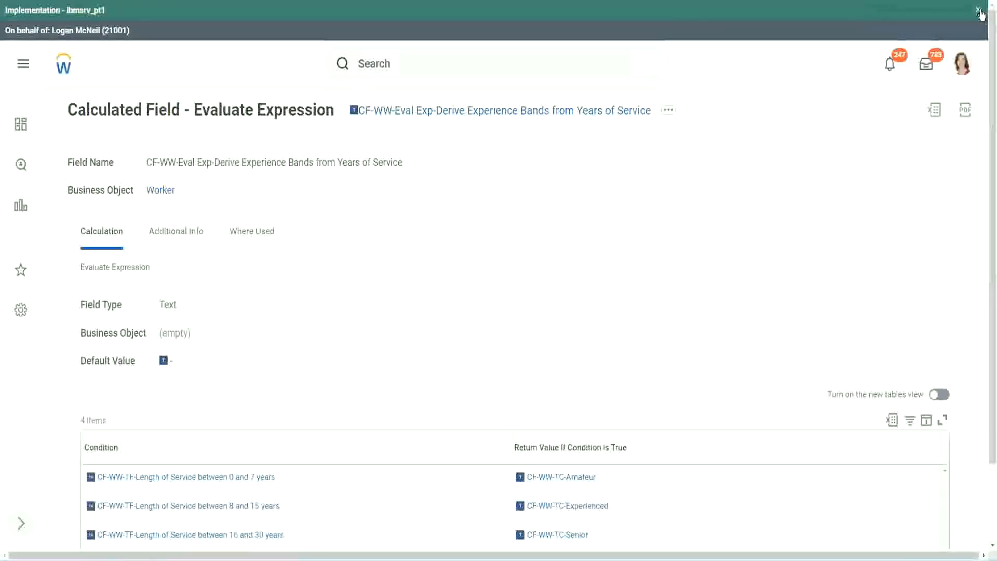
left_click(979, 12)
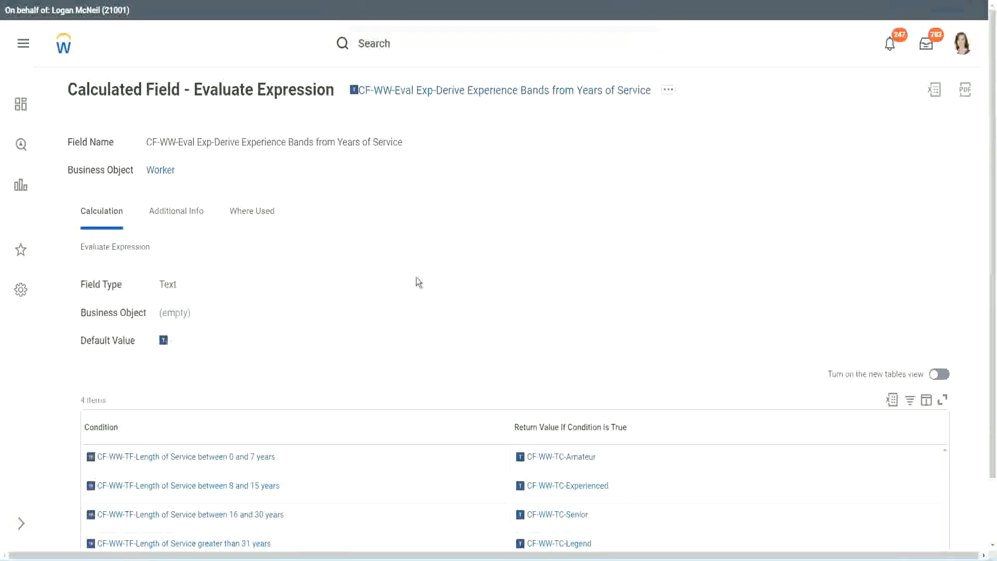
scroll(399, 297, "down", 2)
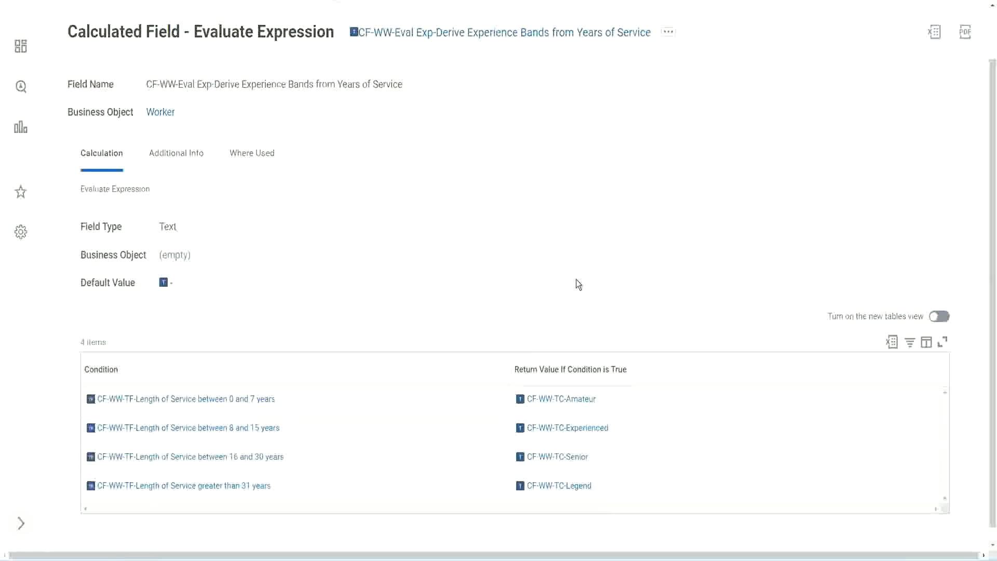
- Copy the name of the existing Evaluate Expression calculated field
left_click(452, 366)
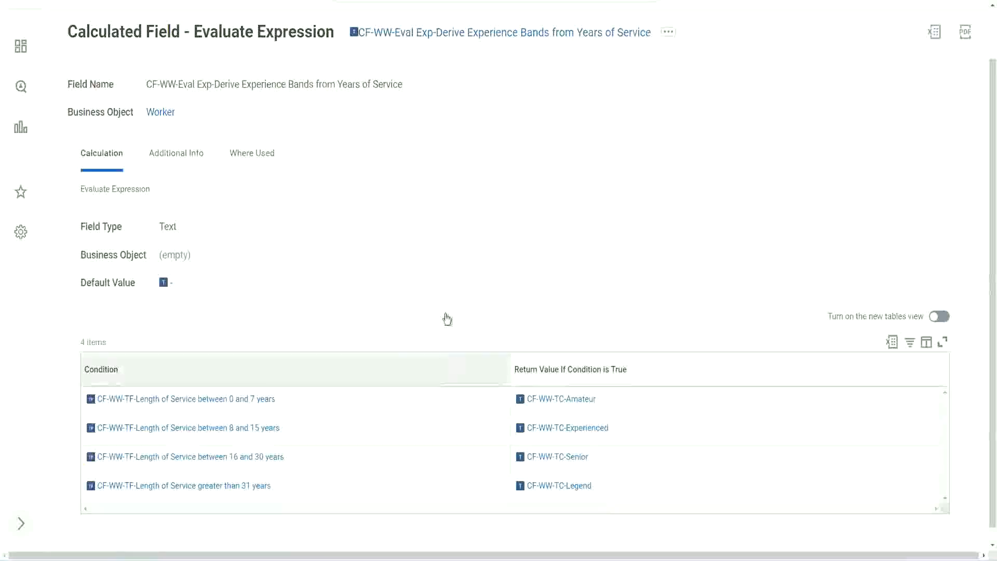
left_click(446, 239)
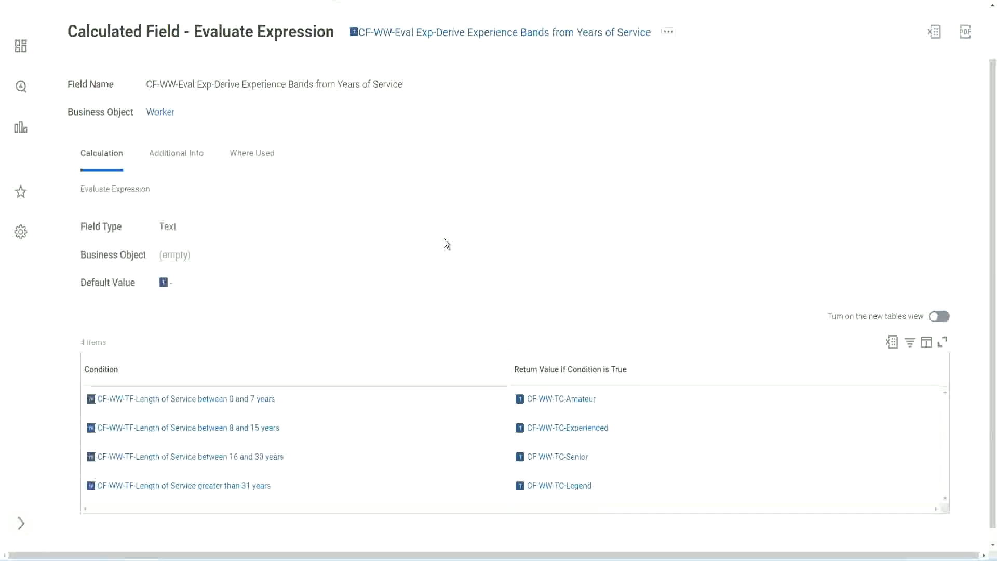
right_click(443, 38)
left_click(466, 92)
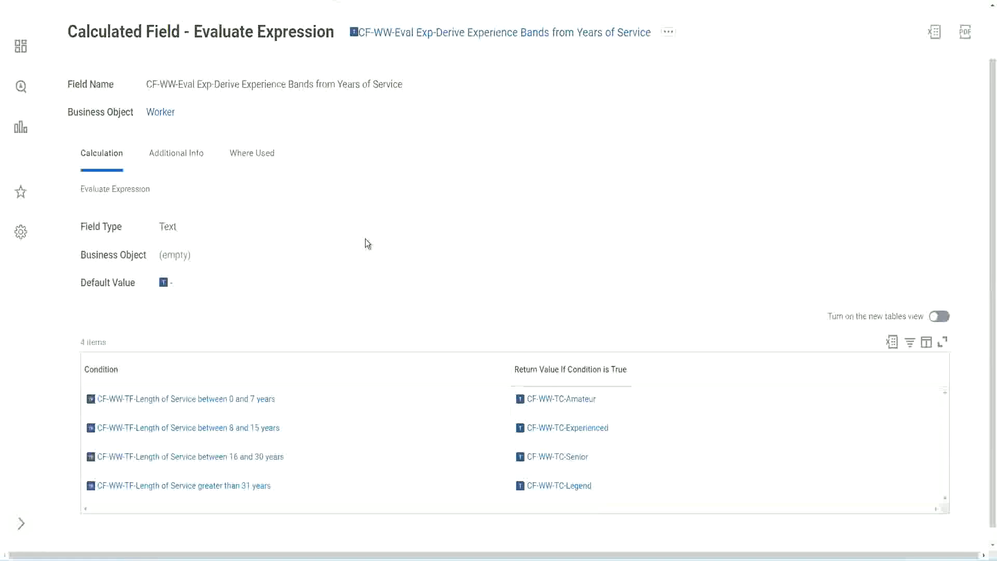
- Return to the WW Employee Details report definition and open the Create Calculated Field task by searching for "create cal field"
scroll(388, 208, "up", 1)
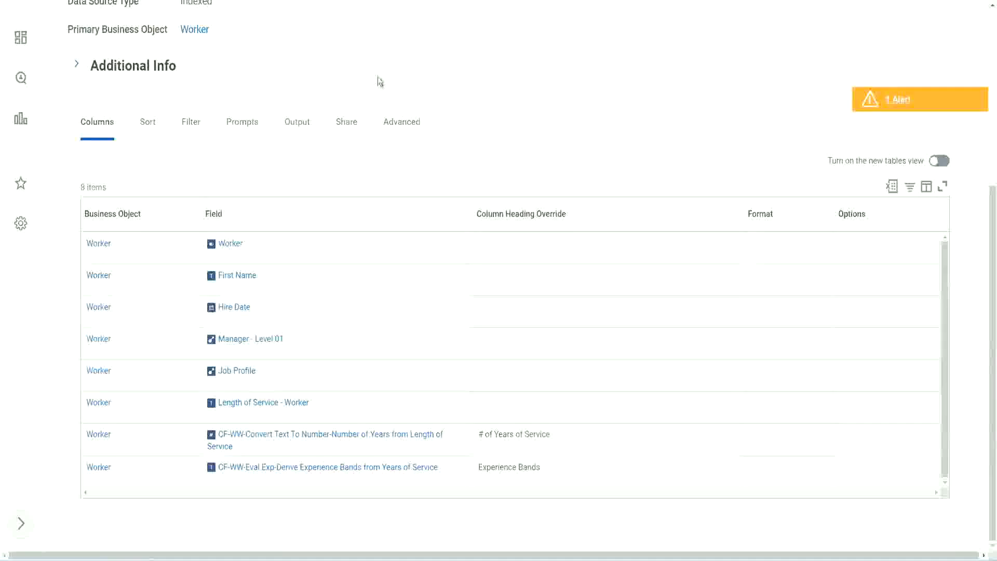
scroll(378, 78, "up", 5)
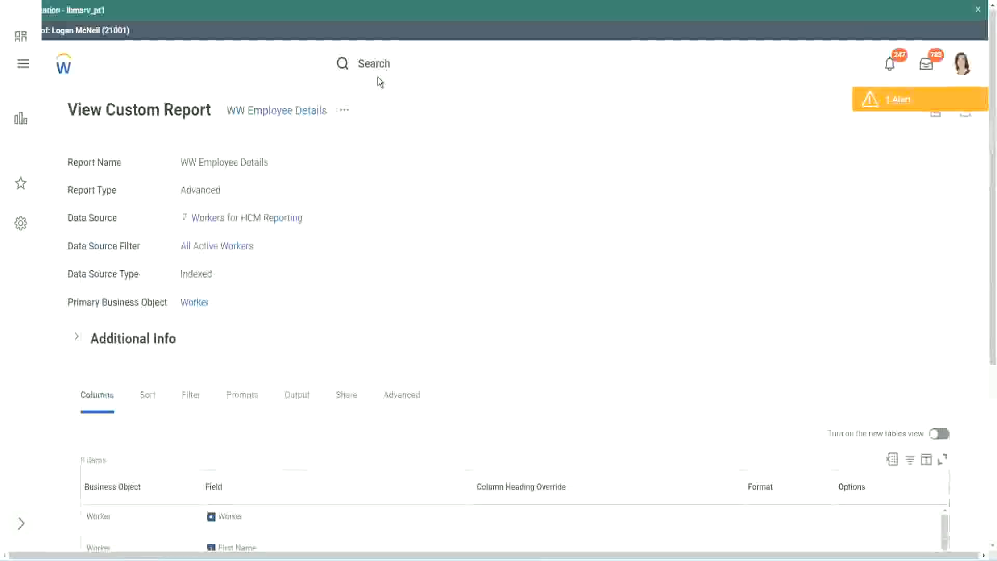
left_click(405, 62)
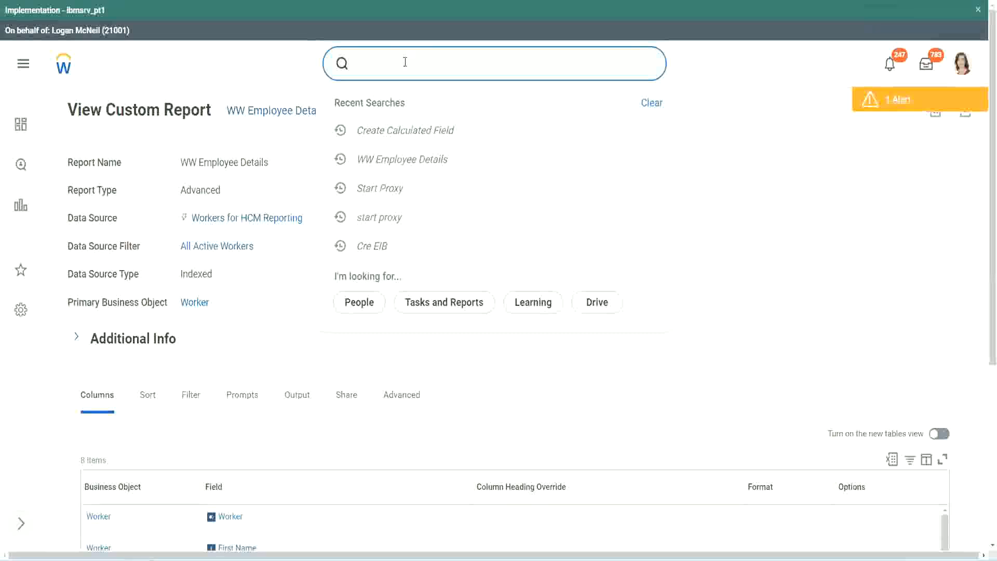
type("create cal")
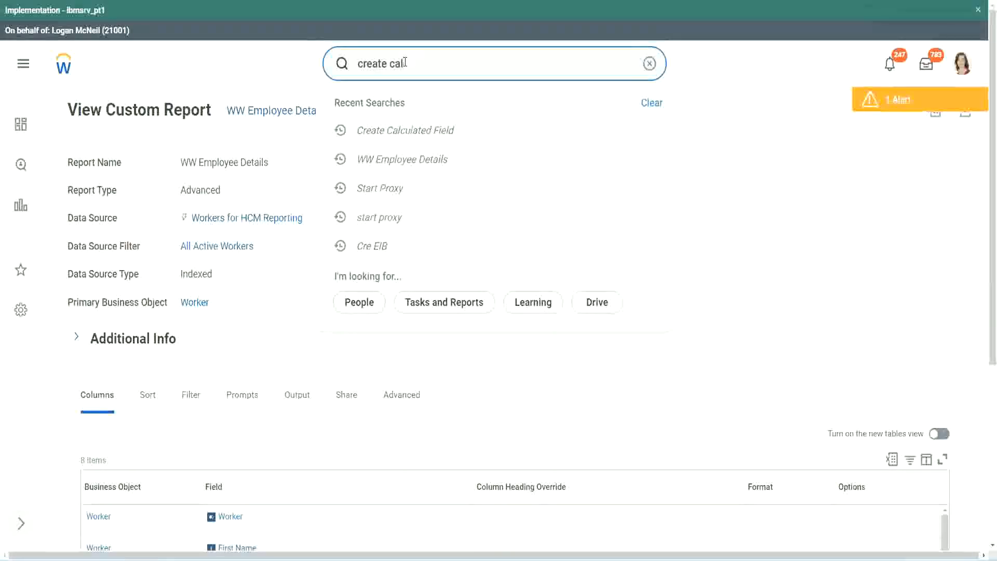
type(" field")
left_click(416, 107)
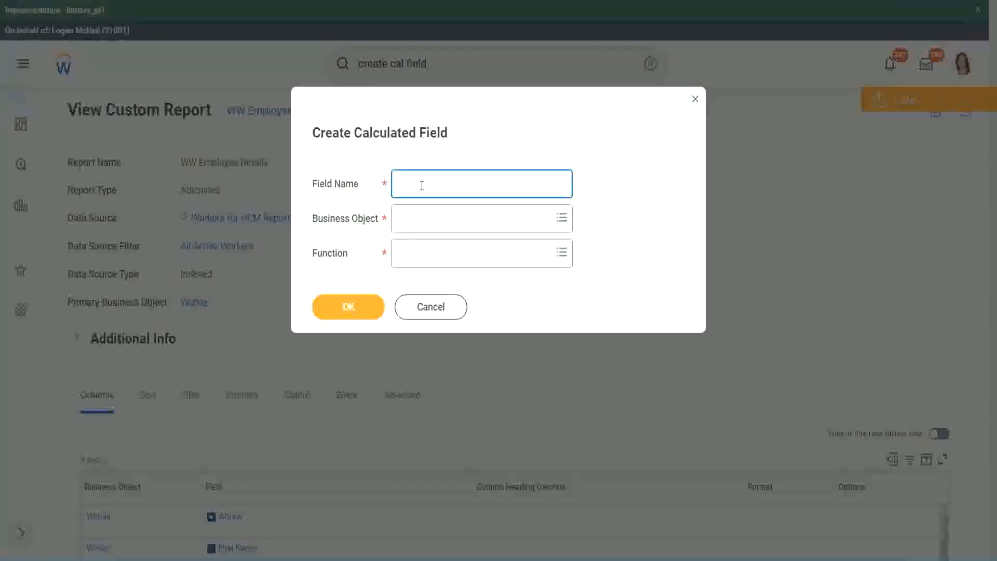
- Paste the copied name as the new calculated field's name and insert "Bands" after "Eval Exp"
key("ctrl+v")
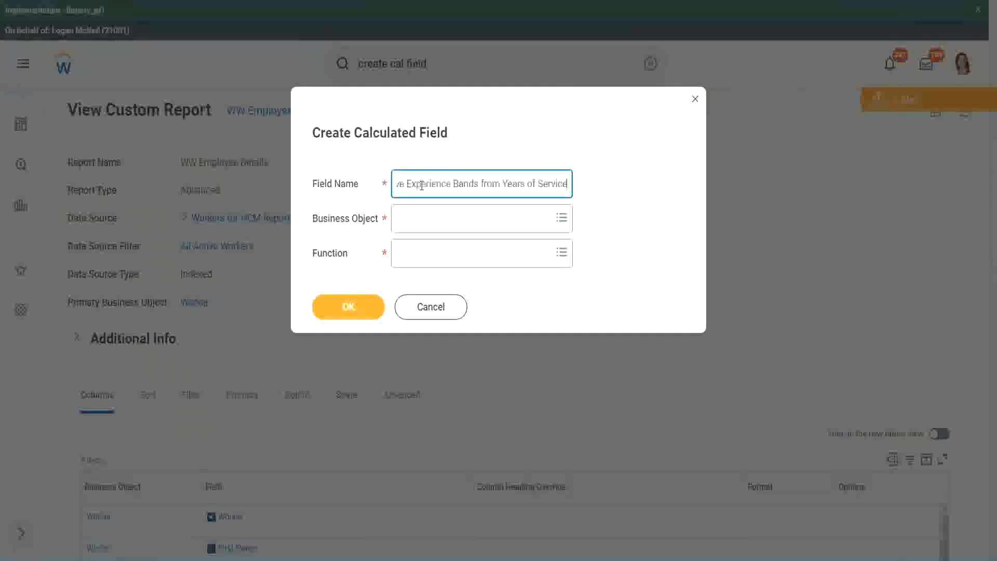
left_click_drag(450, 184, 332, 176)
left_click(451, 183)
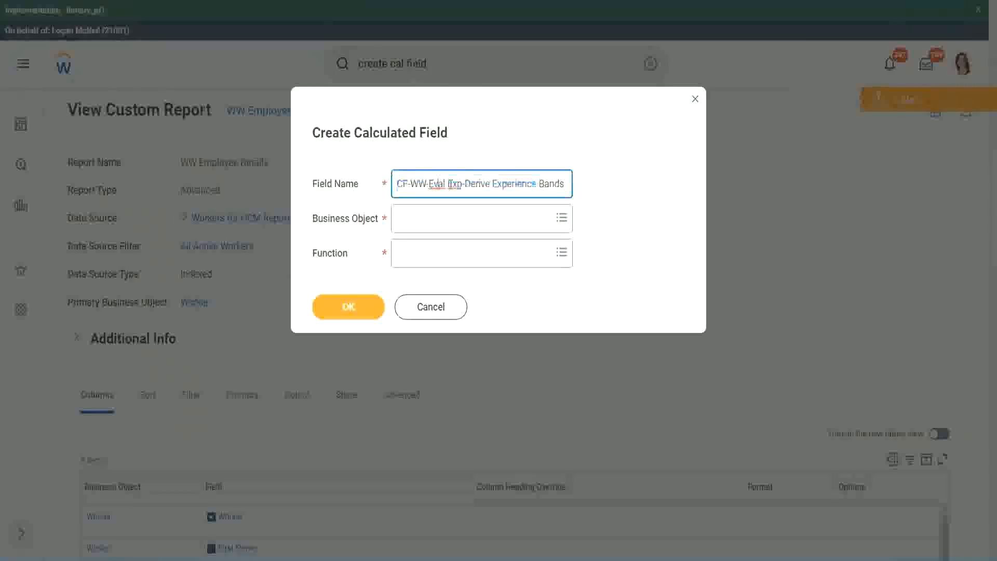
left_click_drag(450, 185, 464, 212)
type("bands")
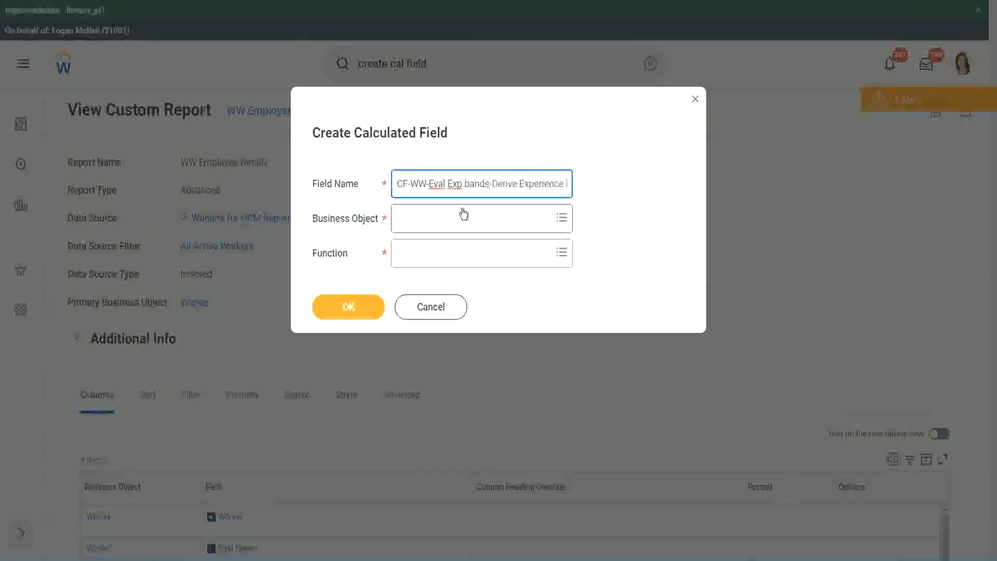
key("Left")
key("Left")
key("Left")
key("Left")
key("shift+Left")
type("B")
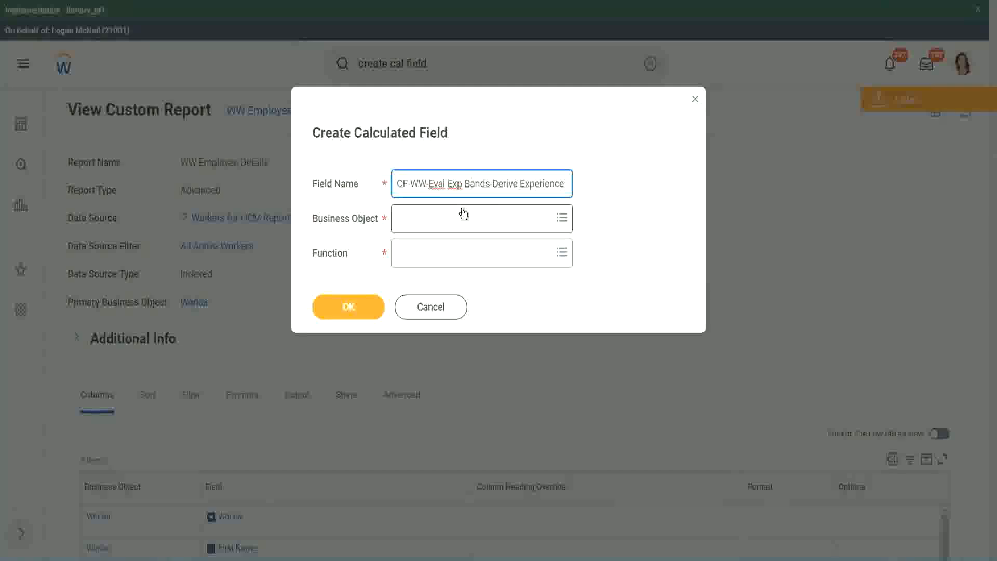
- Replace "Derive" in the field name so it reads "CF-WW-Eval Exp Bands-Determine Experience Bands from Years of Service"
key("Right")
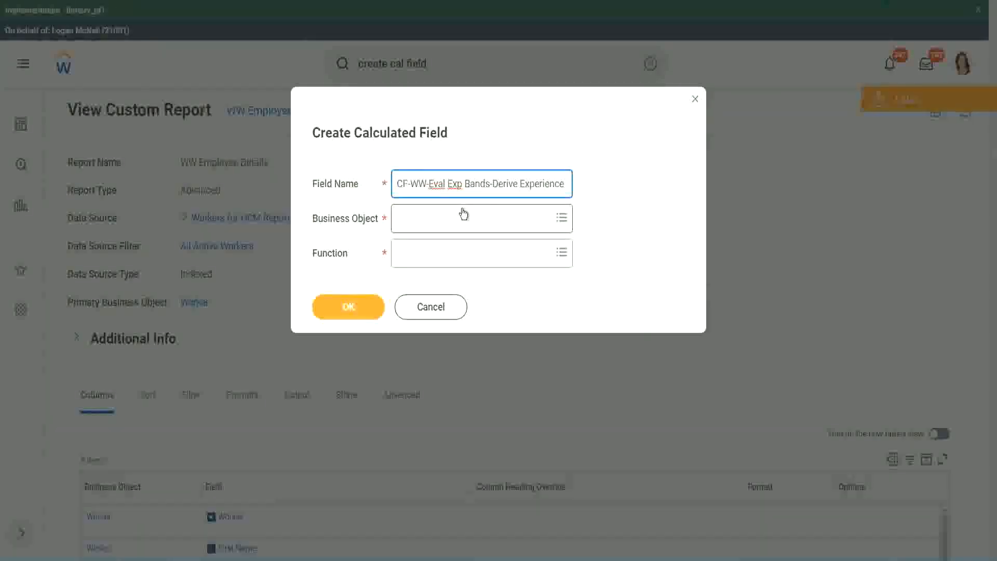
key("Right")
type("Band")
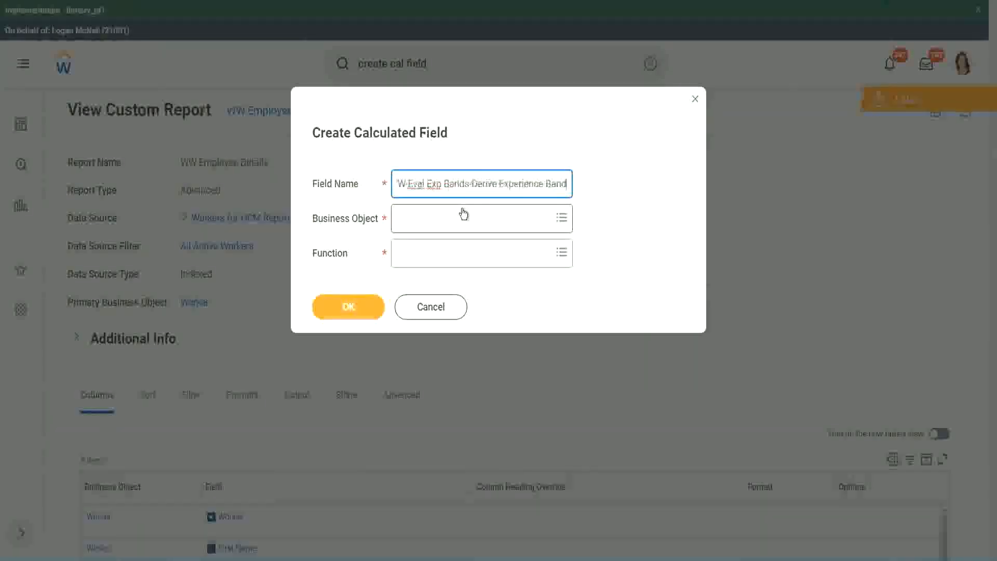
type("s from Years of")
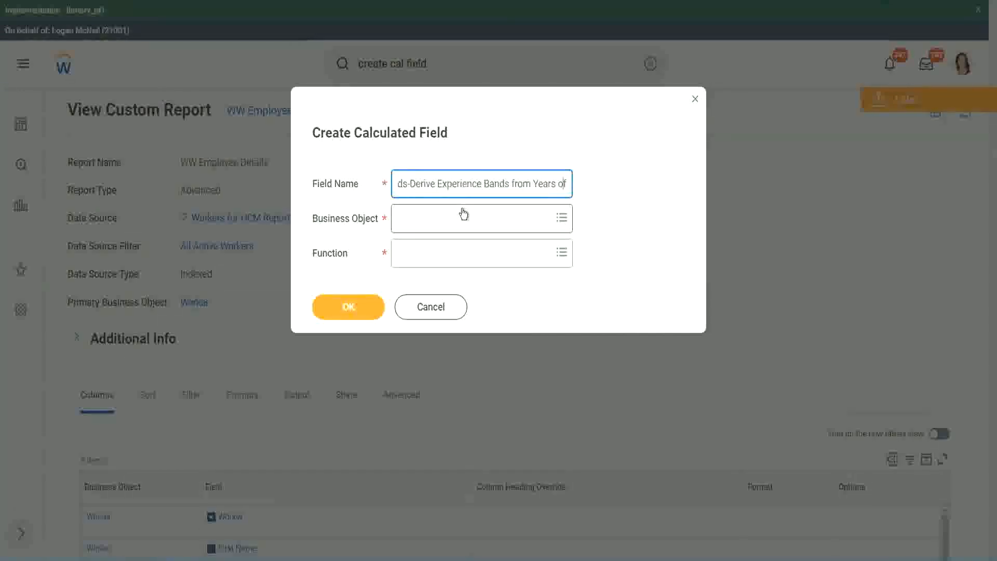
key("Left")
key("Left")
key("Left")
key("Left")
key("Left")
key("Left")
key("Left")
key("Left")
key("Left")
key("Left")
key("Left")
key("Left")
key("Left")
key("Left")
key("Left")
key("Left")
key("Left")
key("Left")
key("Left")
key("Left")
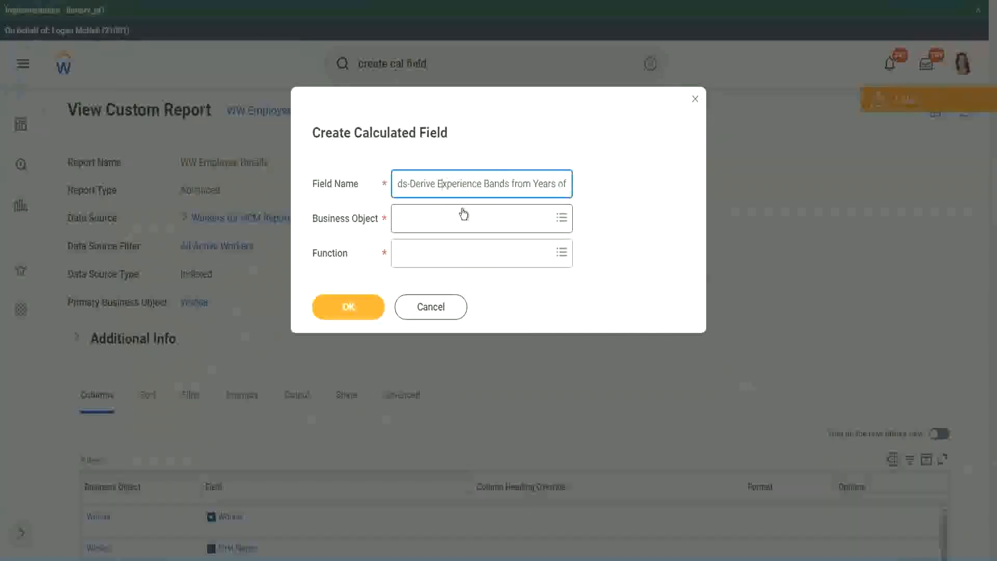
key("shift+Left")
key("shift+Left")
key("shift+Left")
key("shift+Left")
key("shift+Left")
key("shift+Left")
type("Determine")
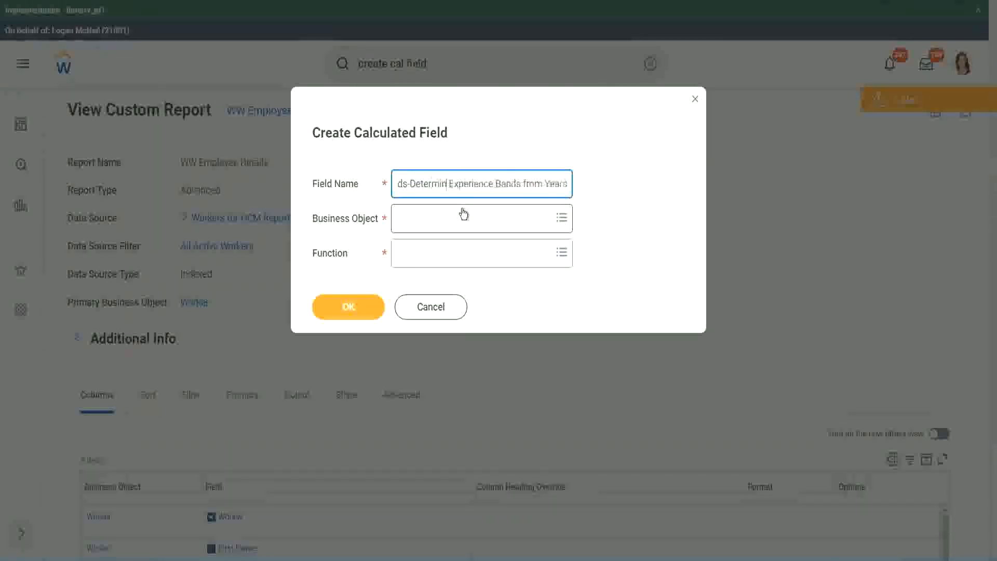
key("Right")
key("Right")
key("Right")
key("Right")
key("Right")
key("Right")
key("Right")
key("Right")
key("Right")
key("Right")
key("Right")
key("Right")
key("Right")
key("Right")
key("Right")
key("Right")
key("Right")
key("Right")
key("Right")
key("Right")
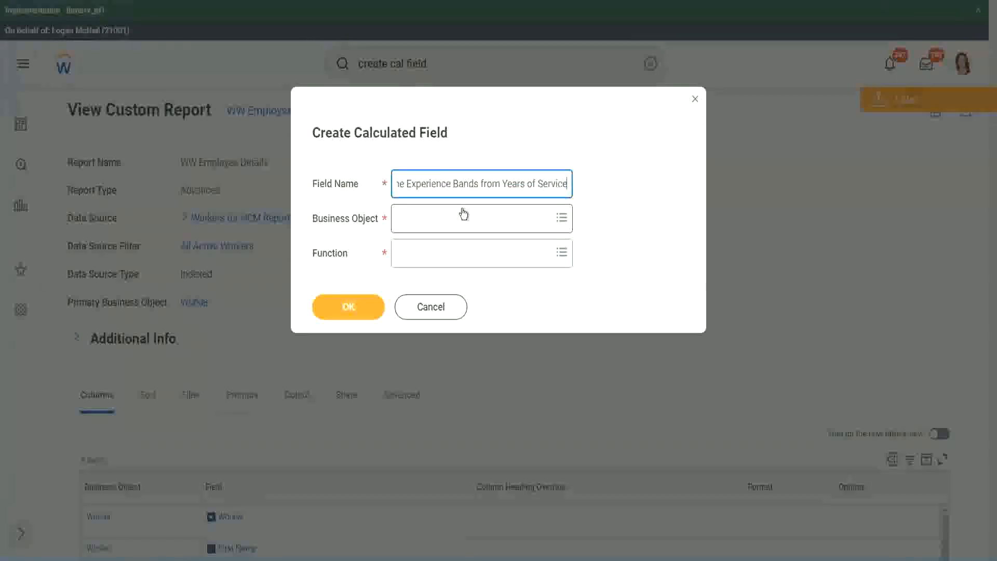
- Set the new calculated field's business object to Worker
left_click(444, 219)
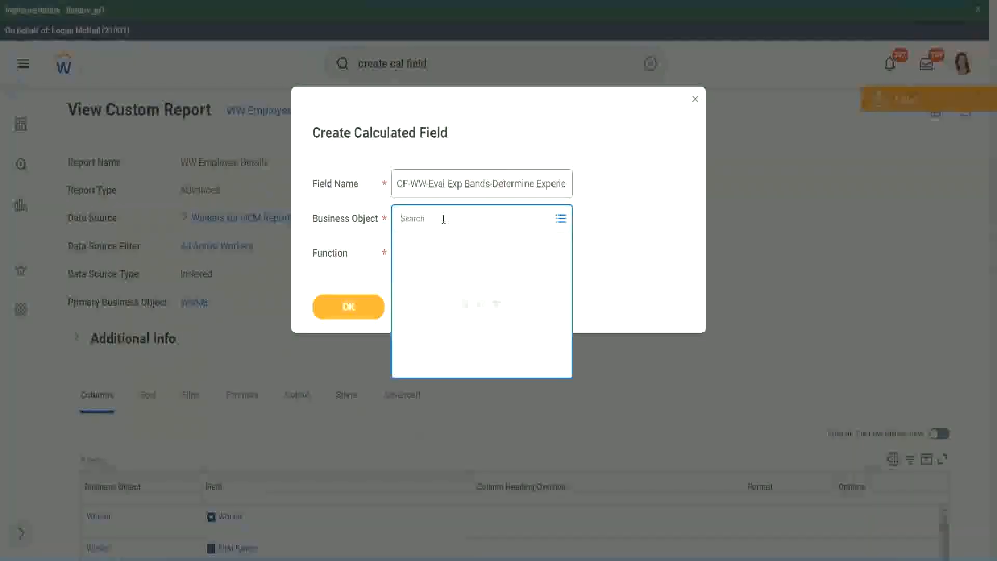
type("work")
key("Return")
type("er")
key("Return")
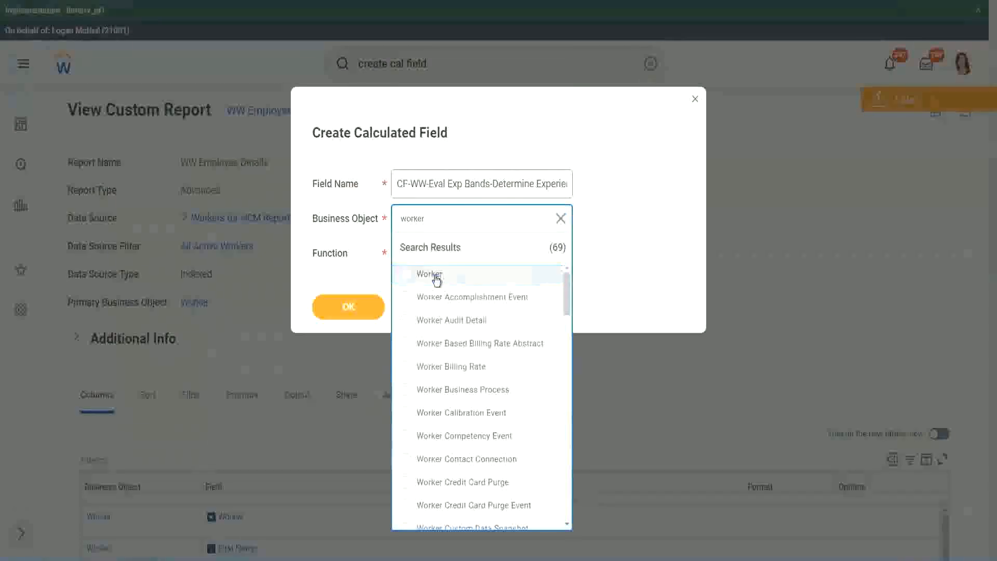
left_click(435, 277)
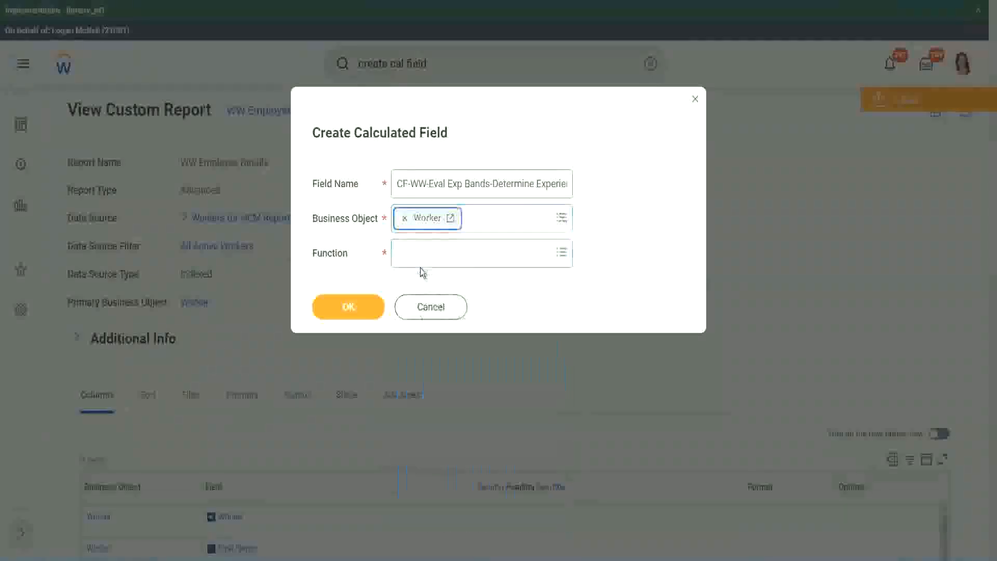
- Choose Evaluate Expression Band as the calculated field's function
left_click(421, 252)
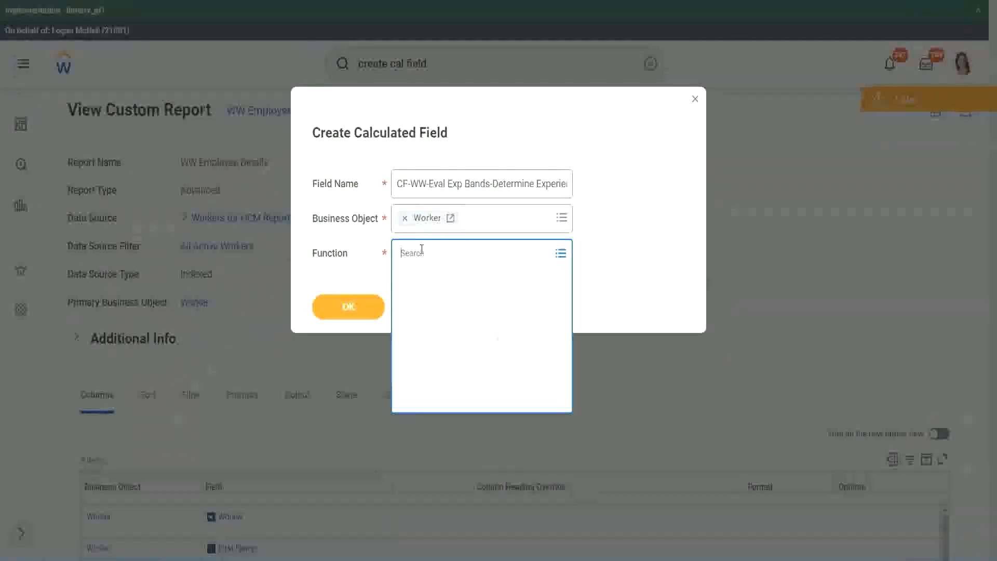
type("eval ex")
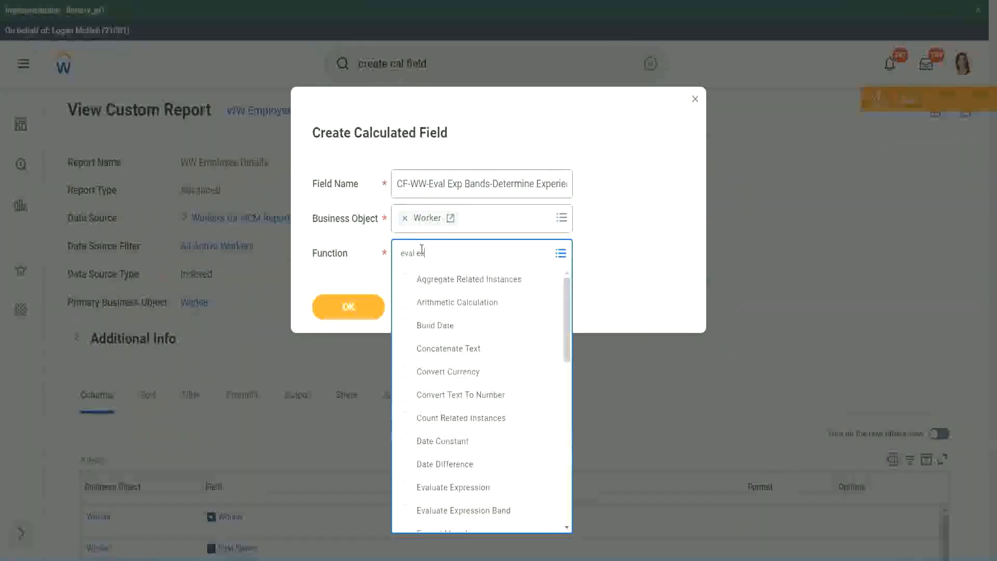
type("p")
key("Return")
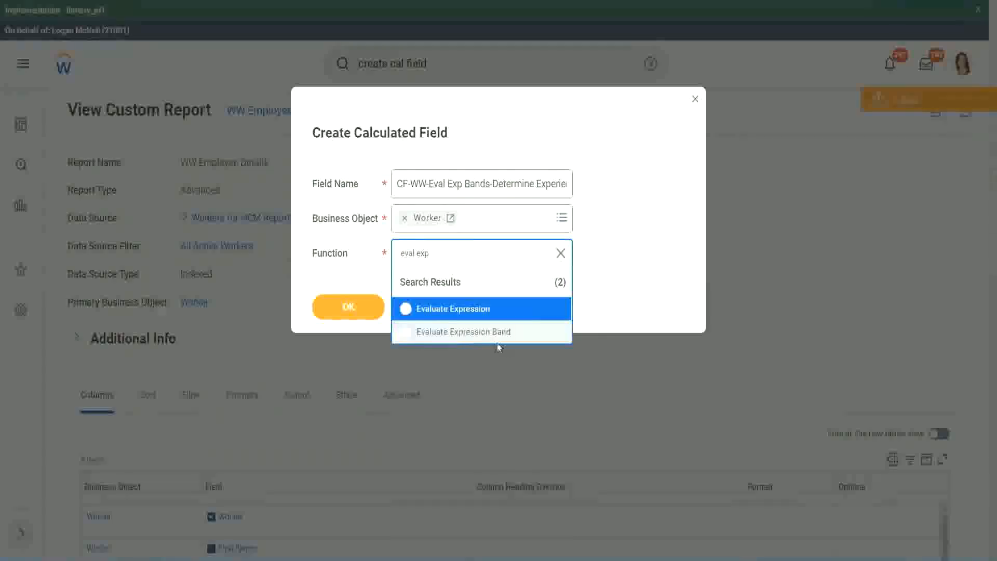
left_click(503, 335)
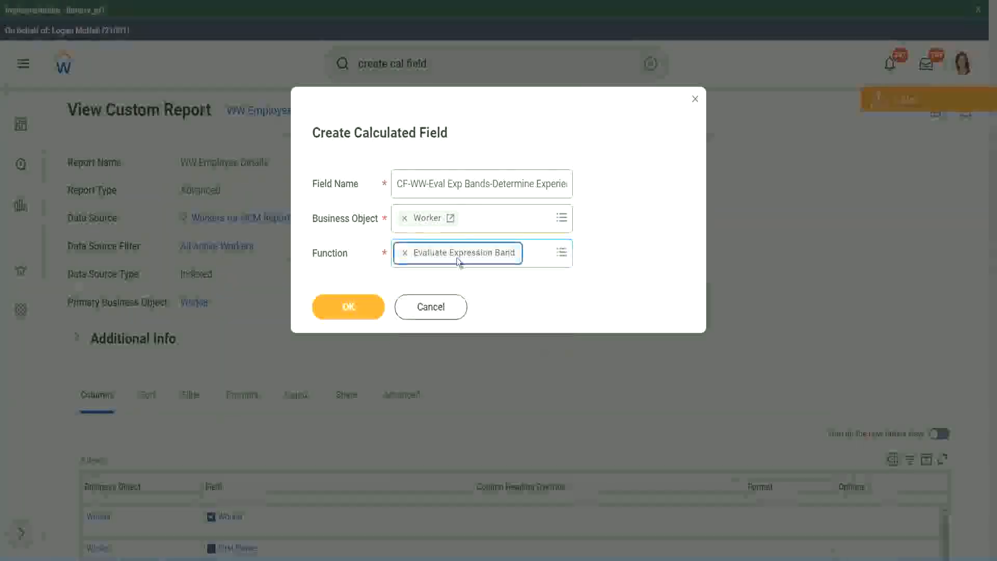
- Shorten "Eval Exp Bands" in the field name to "Eval Exp Band" and confirm the calculated field's initial settings
left_click(490, 183)
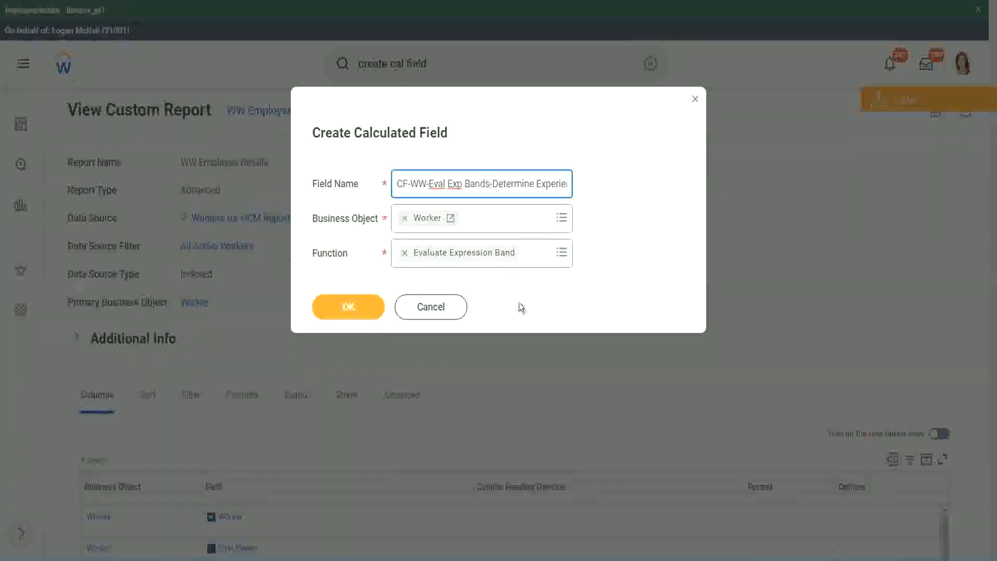
key("BackSpace")
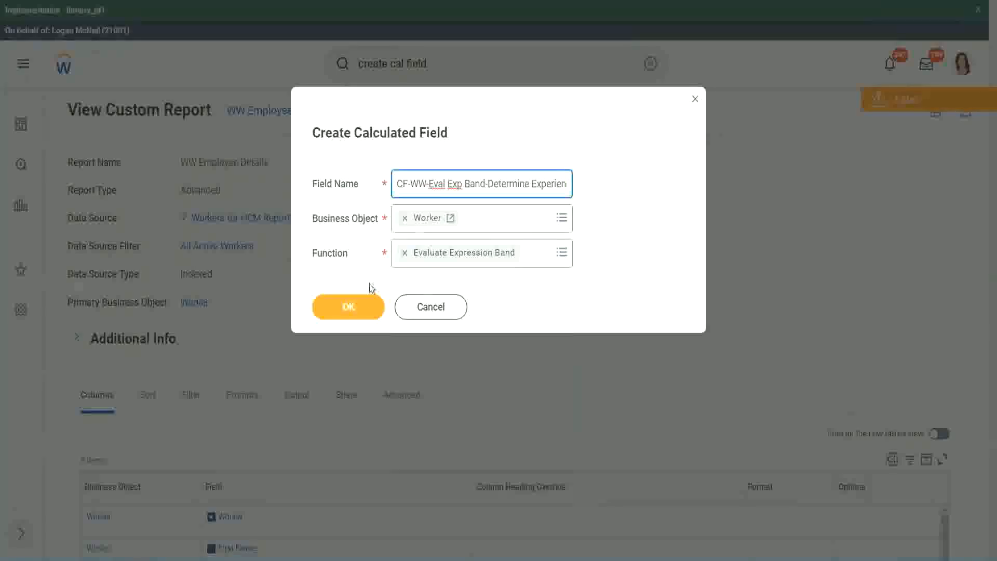
left_click(347, 307)
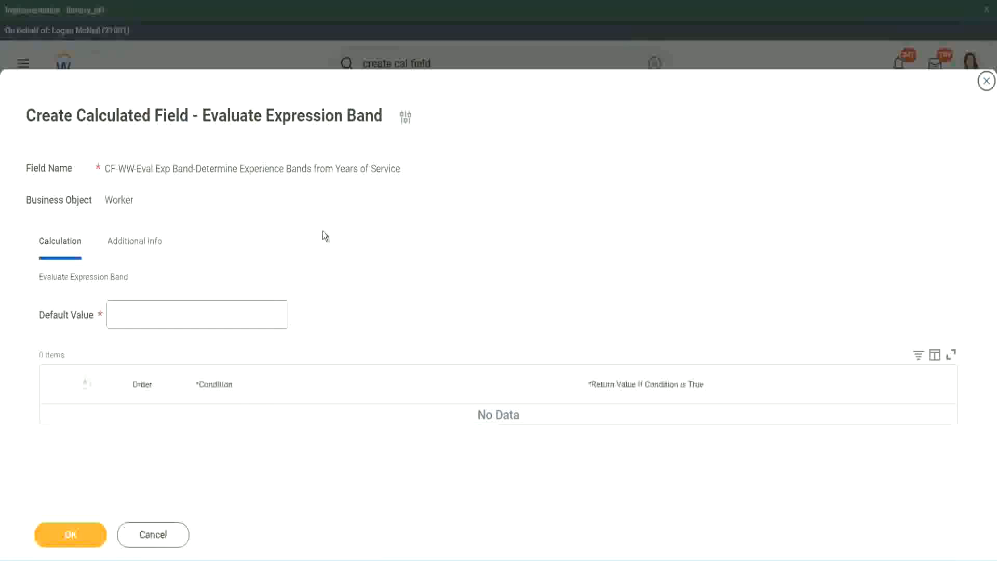
- Set the default value to "-" and add the first condition row
left_click(144, 321)
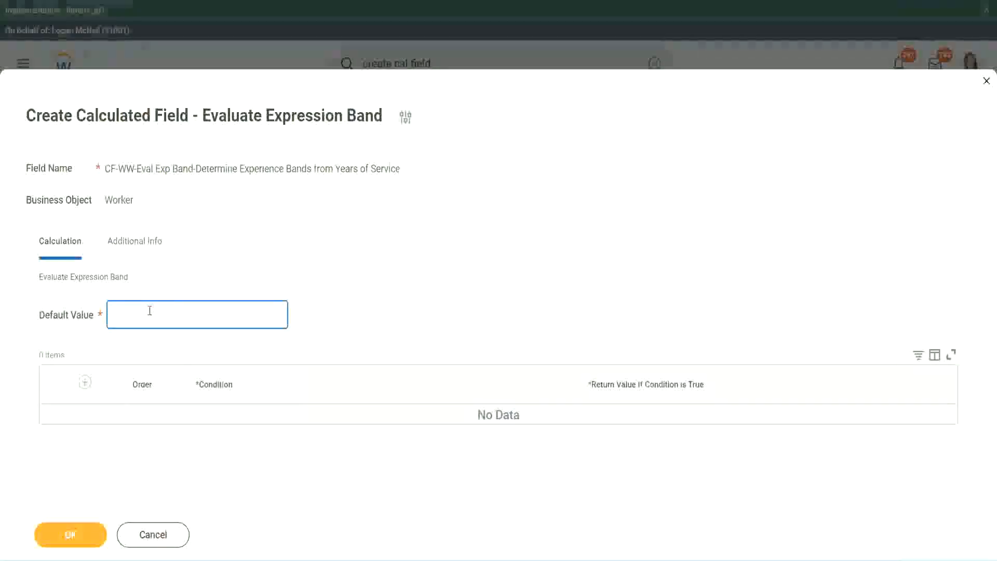
type("N")
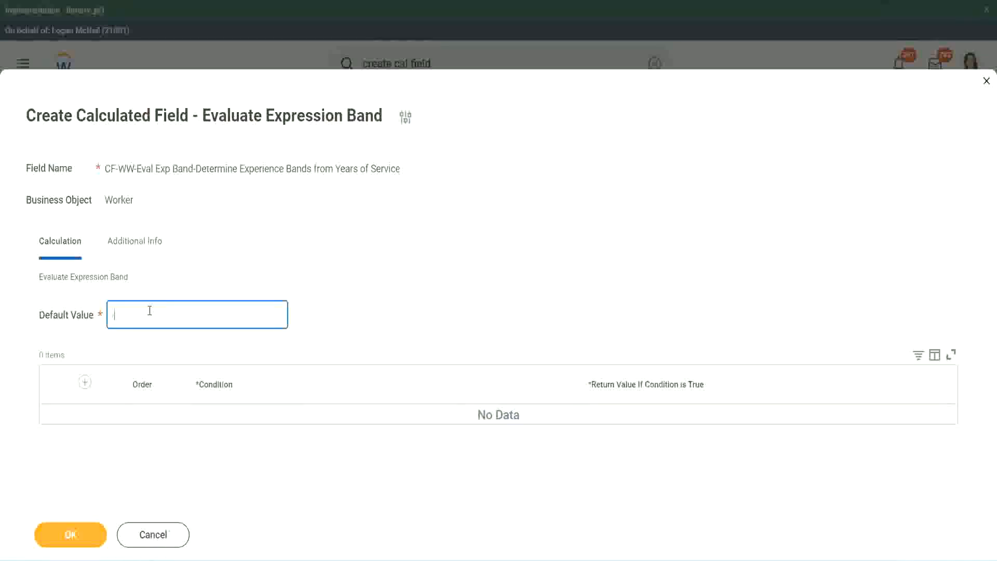
type("-")
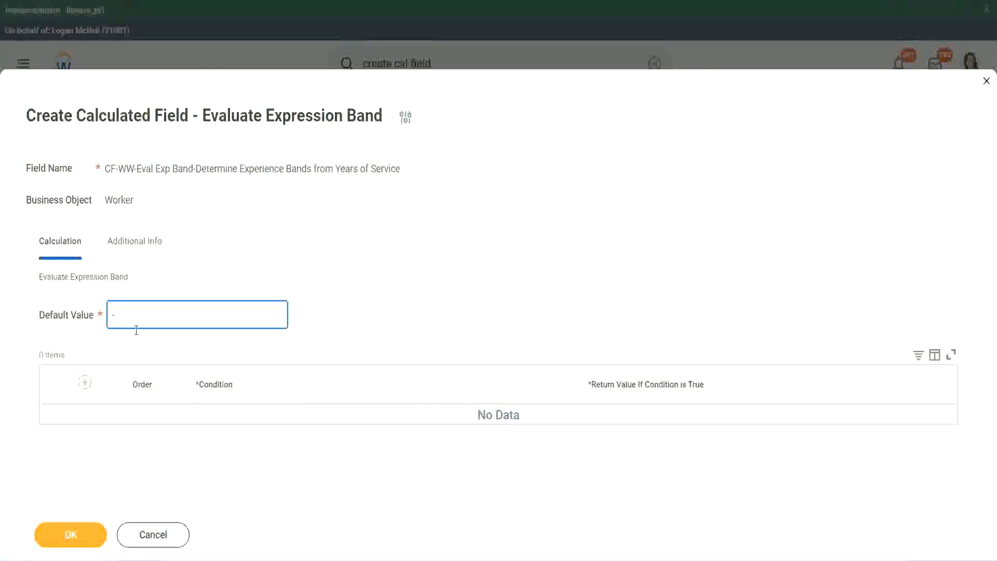
left_click(87, 384)
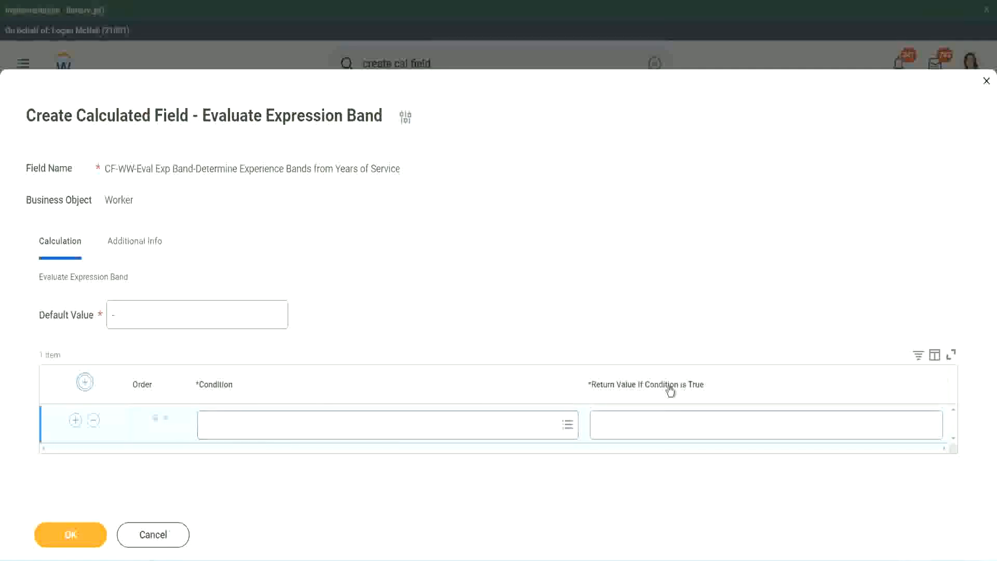
left_click(649, 425)
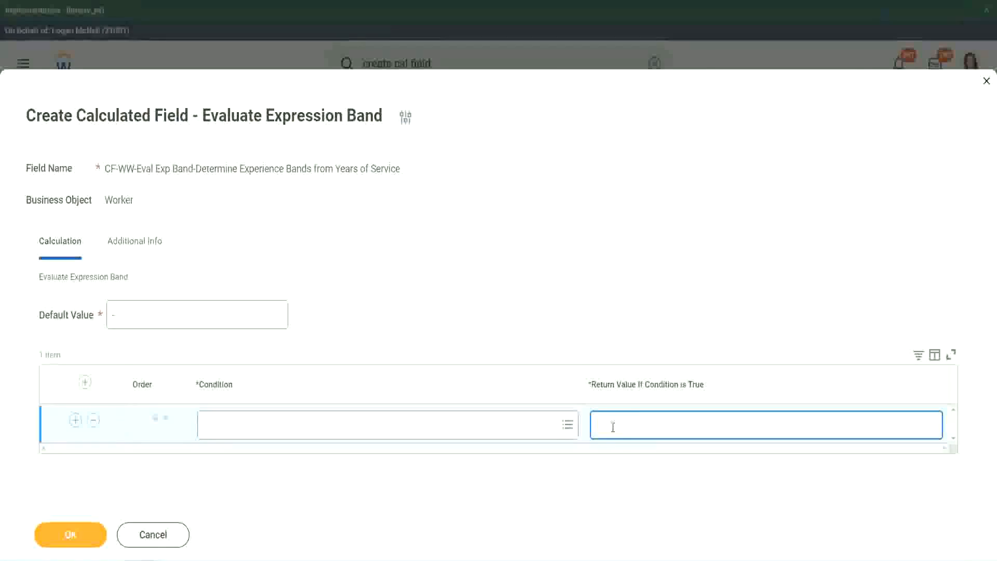
type("adkjdjaidjaijdi")
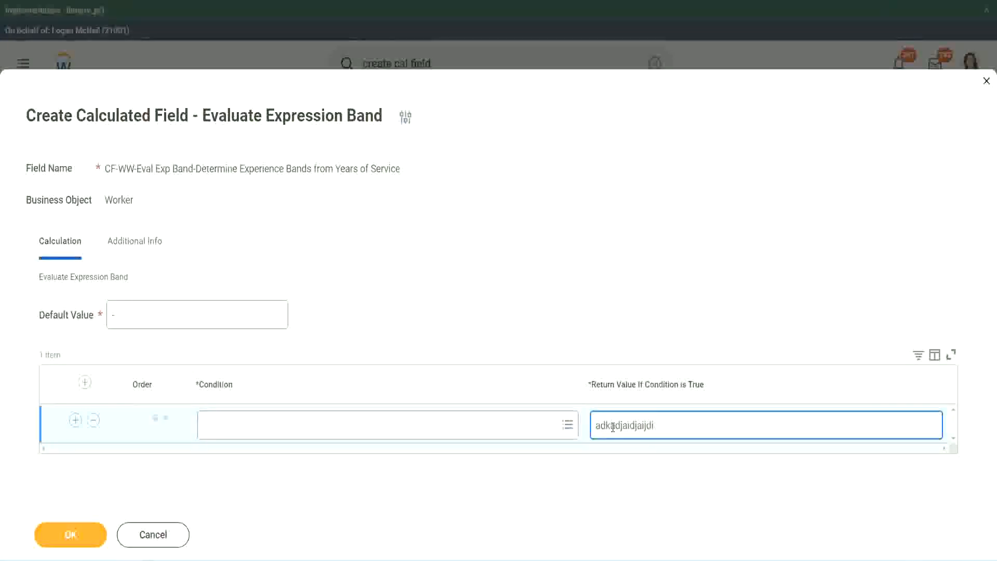
key("BackSpace")
key("BackSpace")
key("BackSpace")
key("BackSpace")
key("BackSpace")
key("BackSpace")
key("BackSpace")
key("BackSpace")
key("BackSpace")
key("BackSpace")
key("BackSpace")
key("BackSpace")
key("BackSpace")
key("BackSpace")
key("BackSpace")
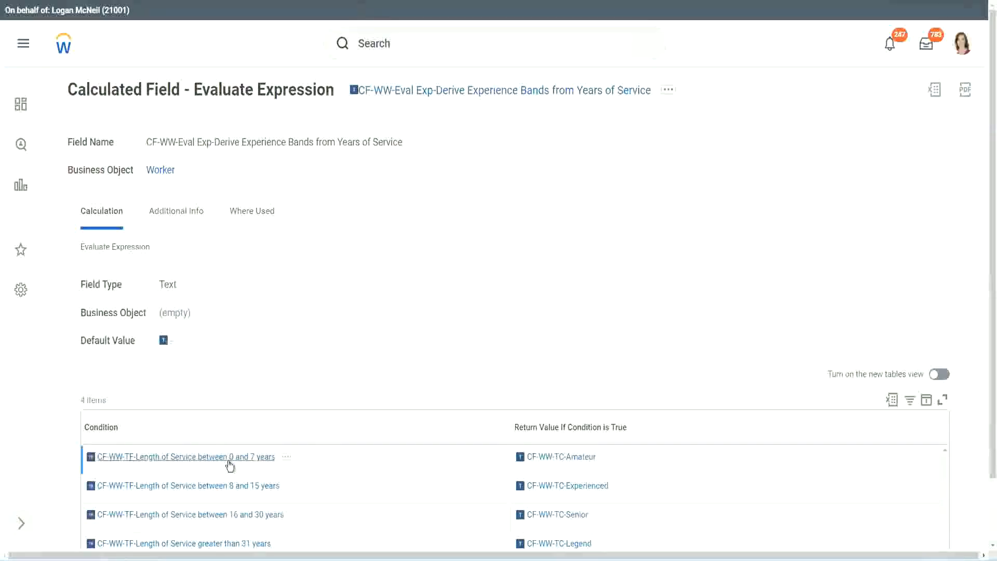
- Fill the first row with the copied condition "CF-WW-TF-Length of Service between 0 and 7 years" and the return value "Amateur"
right_click(230, 463)
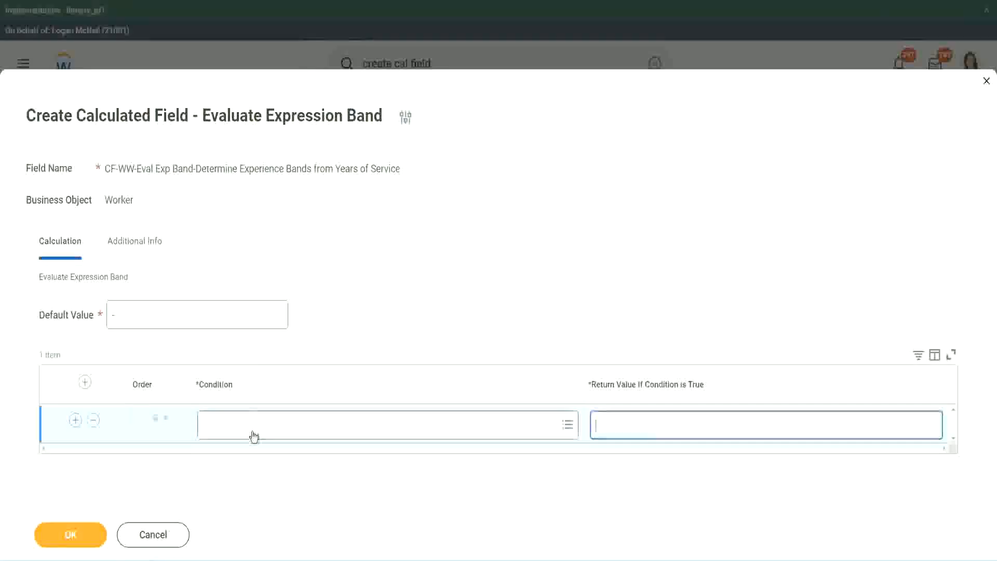
left_click(254, 430)
type("CF-WW-TF-Length of Service between 0 and 7 years")
key("Return")
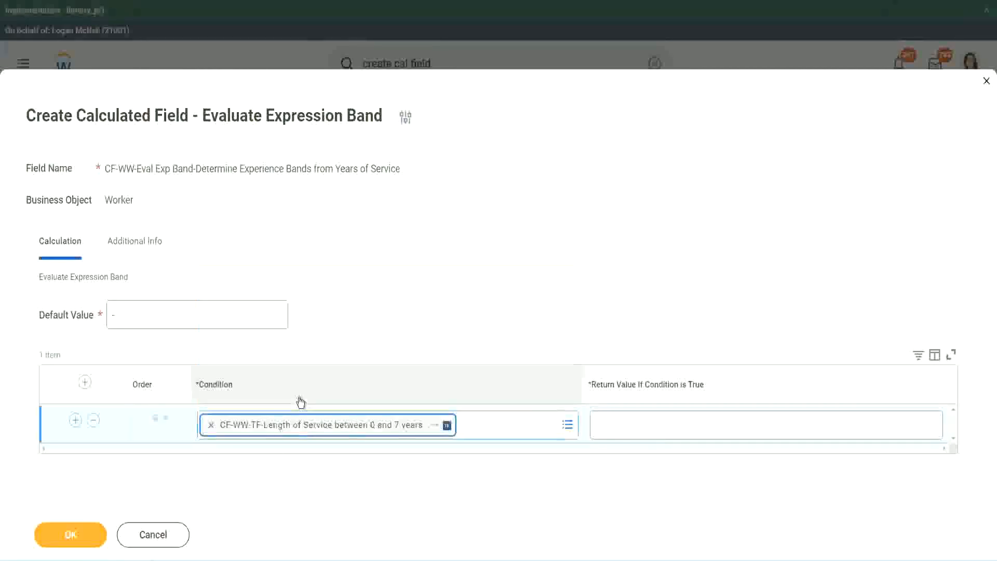
left_click(631, 416)
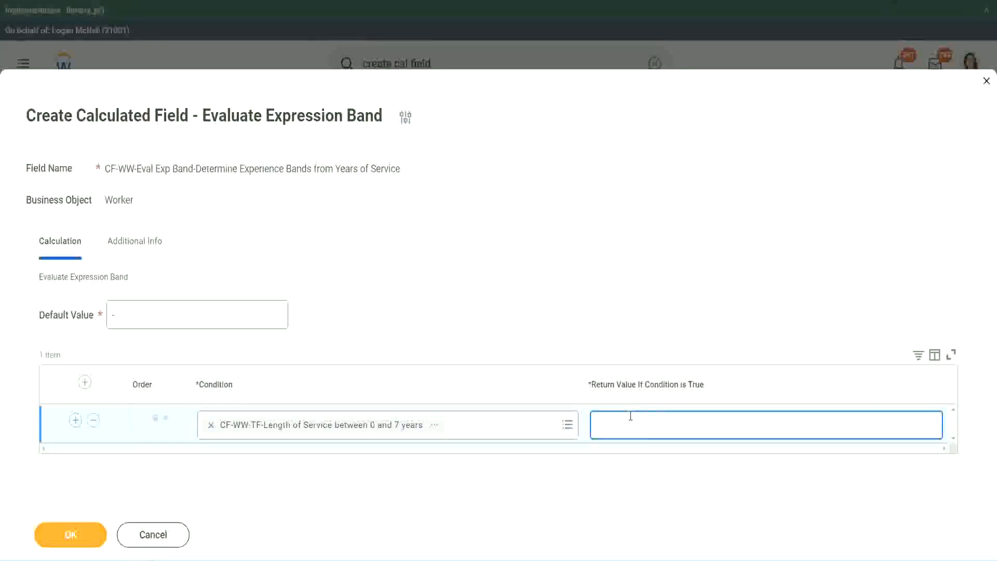
type("Amateur")
- Add three more empty condition rows below the Amateur row
left_click(75, 419)
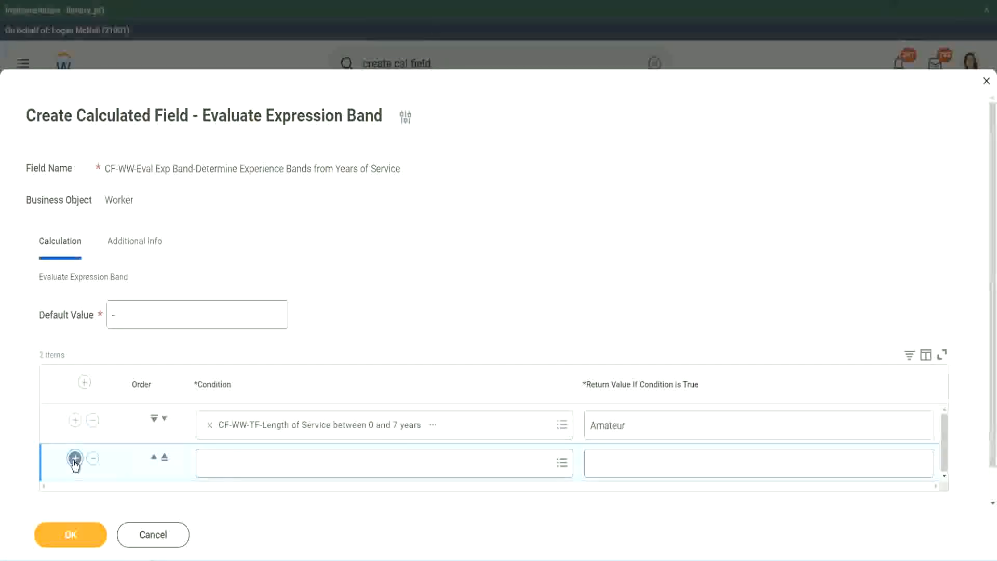
left_click(75, 458)
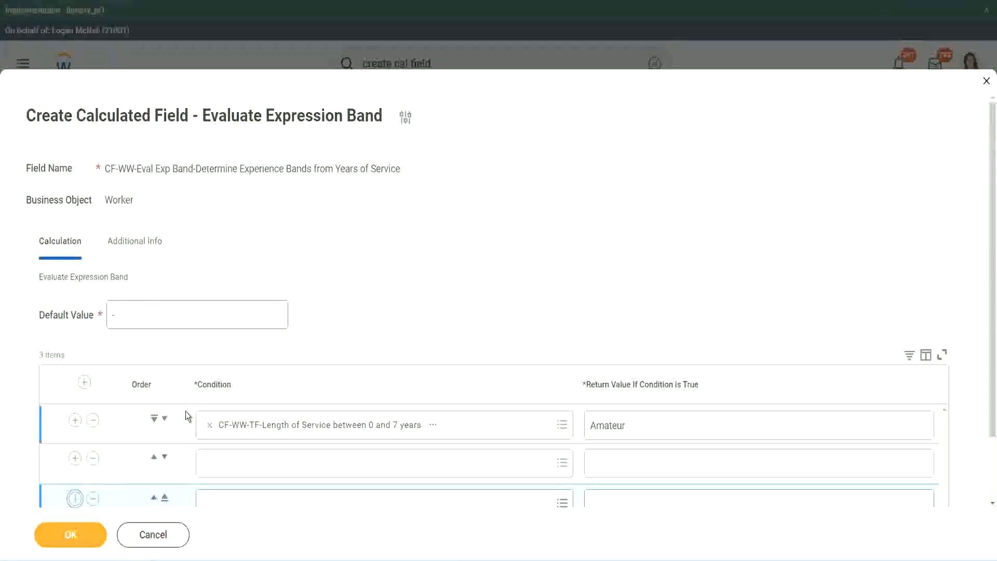
left_click(75, 499)
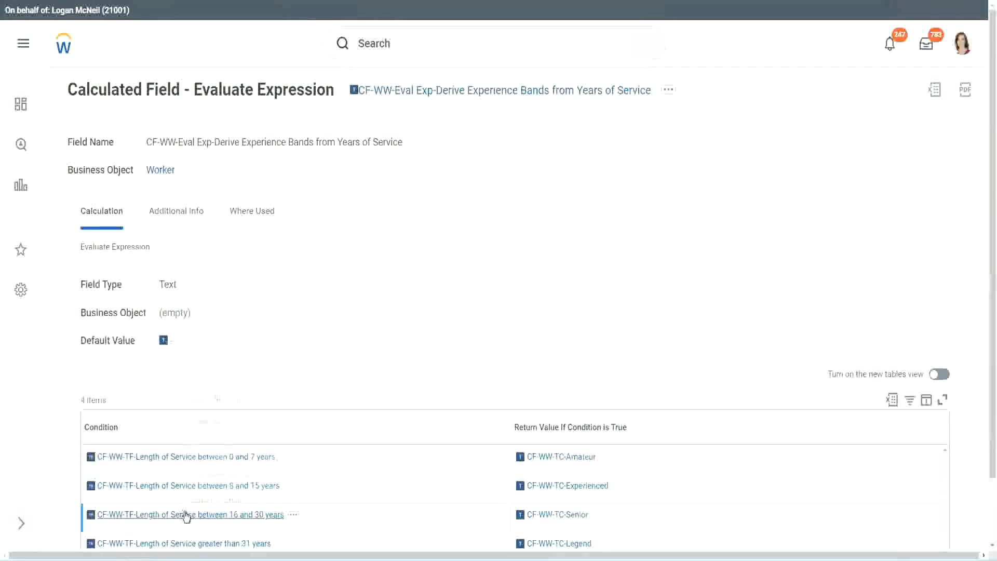
- Copy "CF-WW-TF-Length of Service between 16 and 30 years" from the existing field into the second row's condition and move that row down to third place
right_click(190, 514)
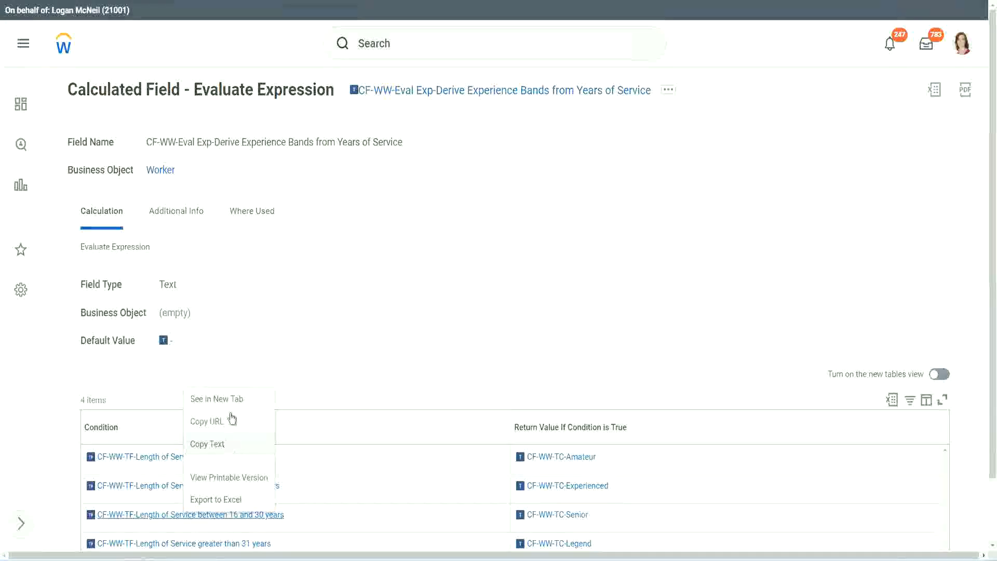
left_click(226, 444)
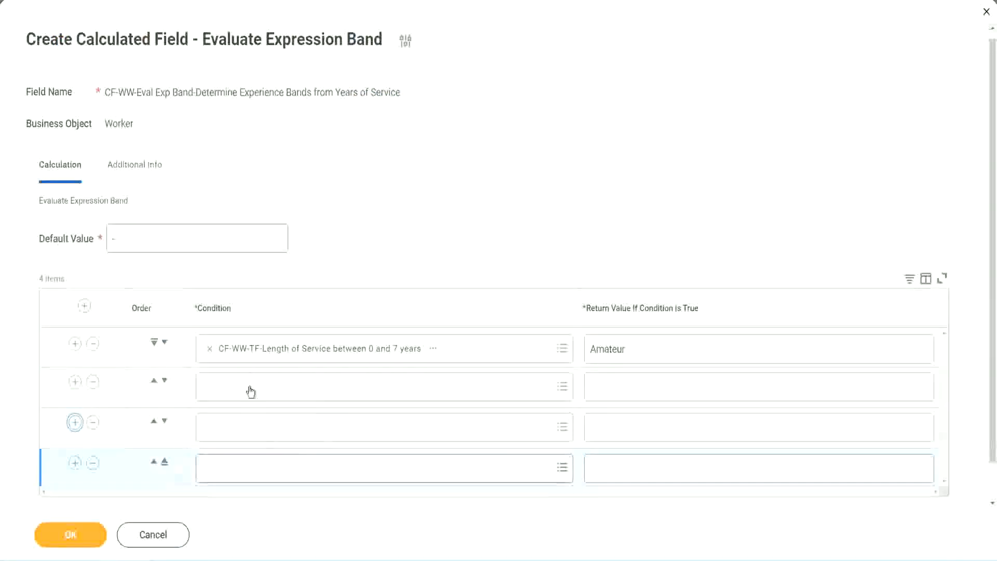
left_click(251, 384)
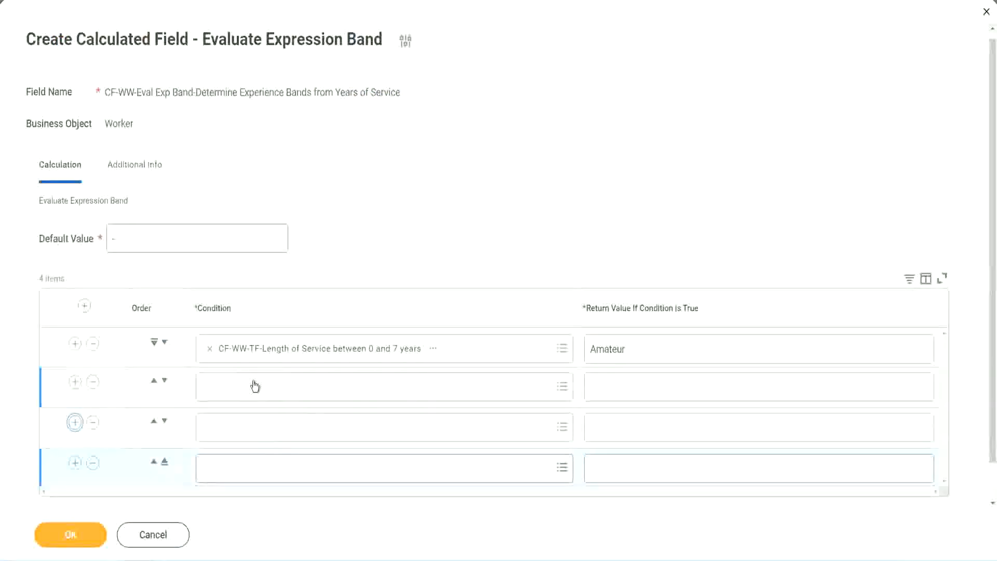
type("CF-WW-TF-Length of Service between 16 and 30 years")
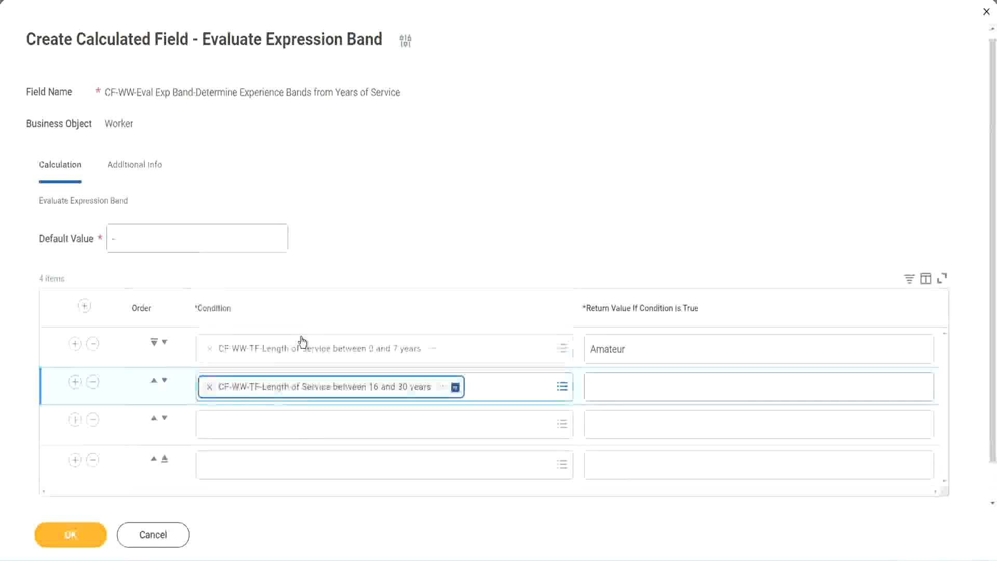
left_click(165, 380)
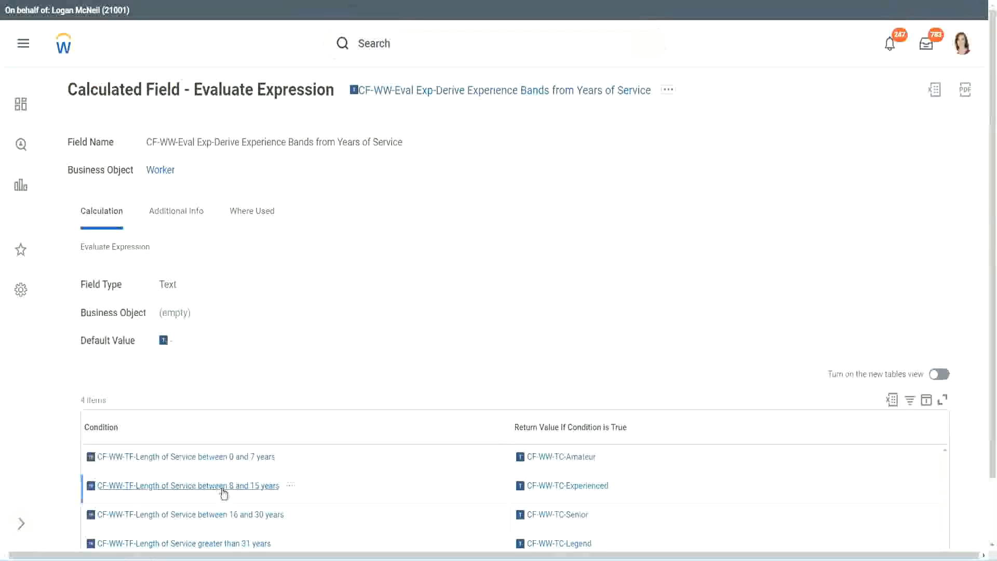
- Copy "CF-WW-TF-Length of Service between 8 and 15 years" from the existing field and set it as the second row's condition
right_click(224, 492)
left_click(253, 418)
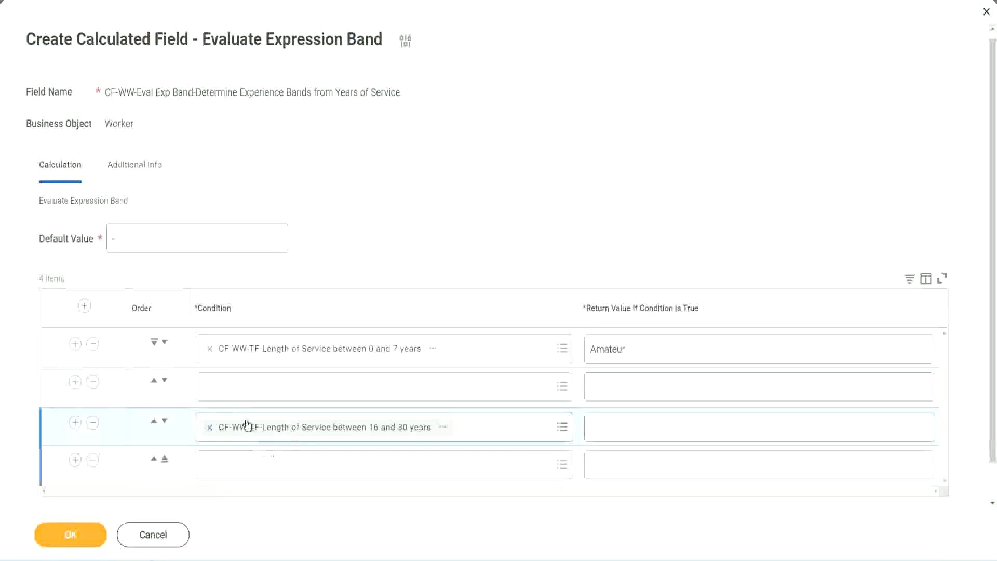
left_click(250, 397)
key("ctrl+v")
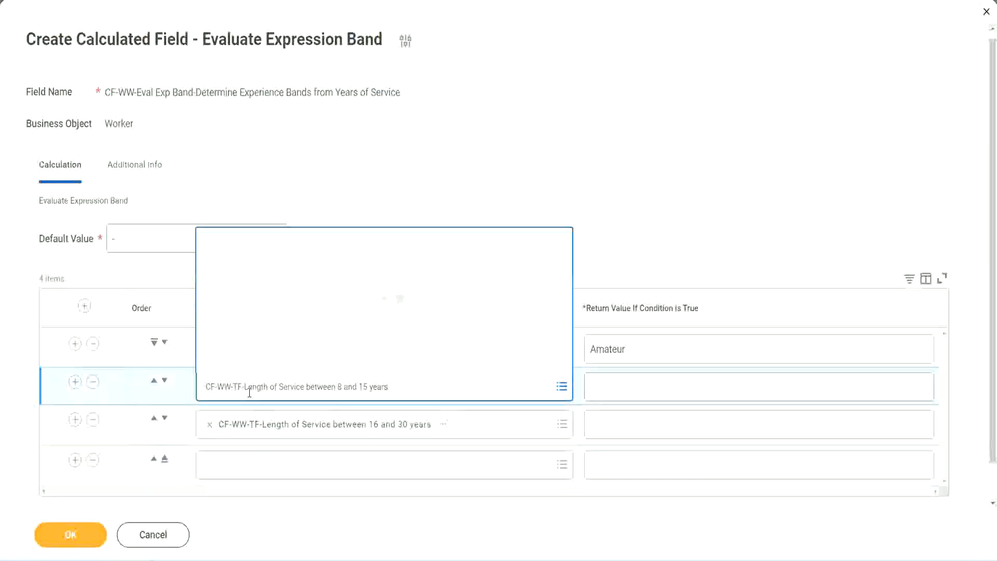
key("Return")
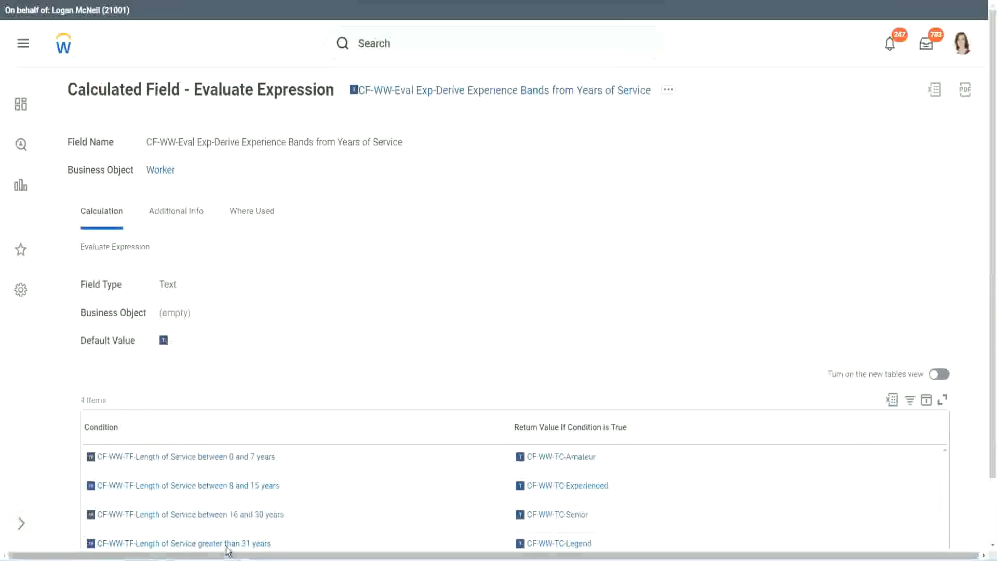
- Copy "CF-WW-TF-Length of Service greater than 31 years" from the existing field and set it as the fourth row's condition
right_click(285, 516)
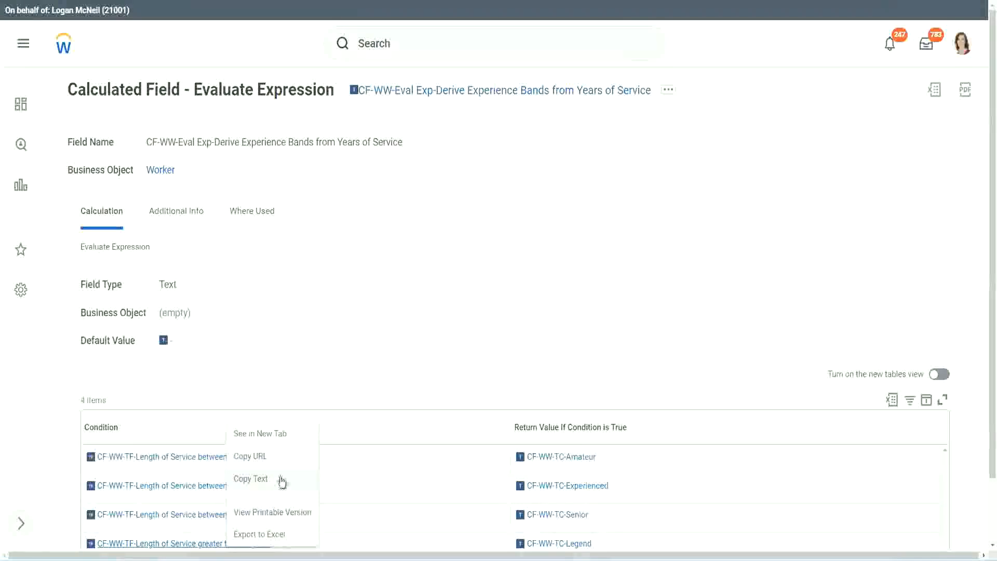
left_click(284, 487)
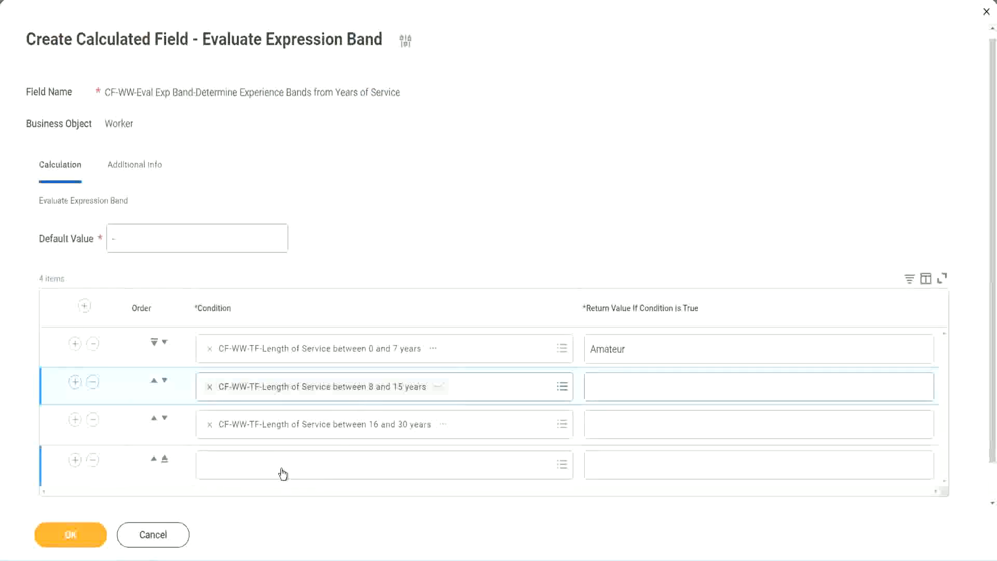
left_click(283, 474)
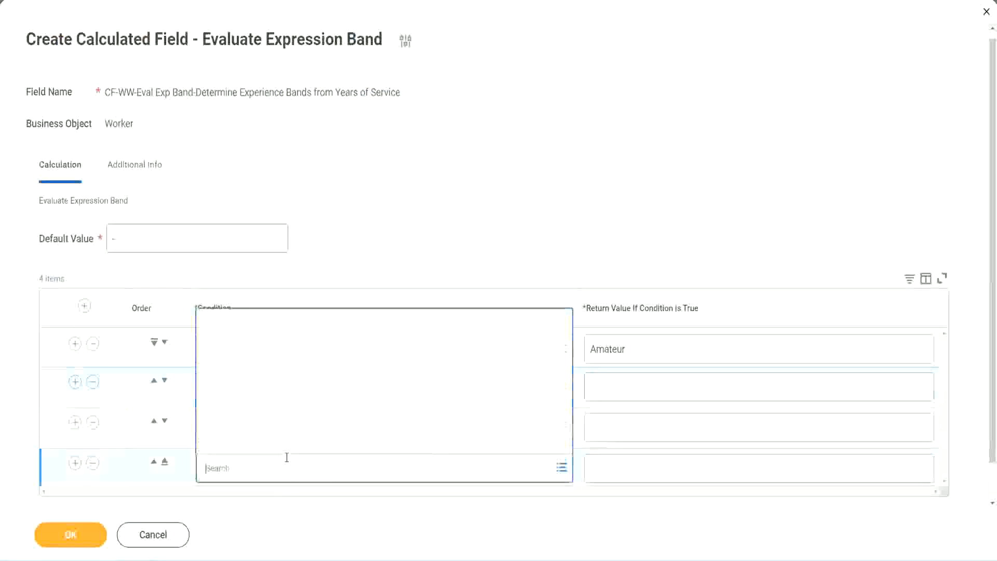
key("ctrl+v")
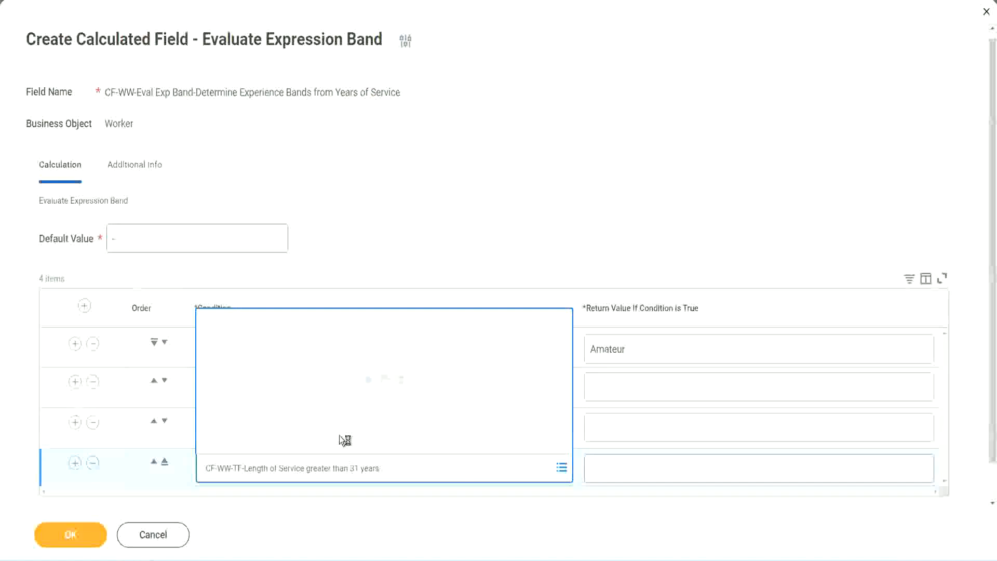
- Set the return values to "Legend" for the fourth row, "Senior" for the third and "Experienced" for the second, and save the calculated field
left_click(655, 468)
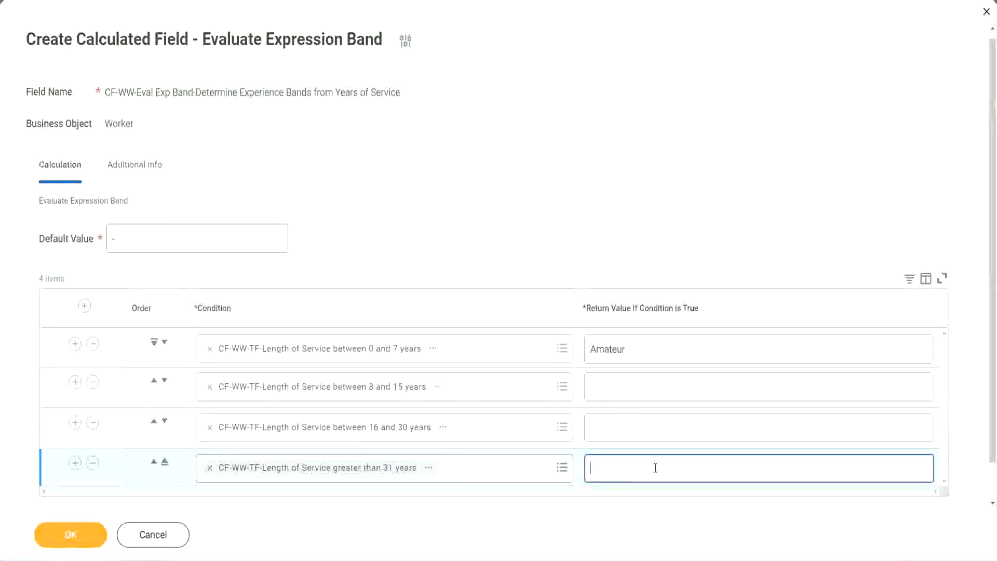
type("Le")
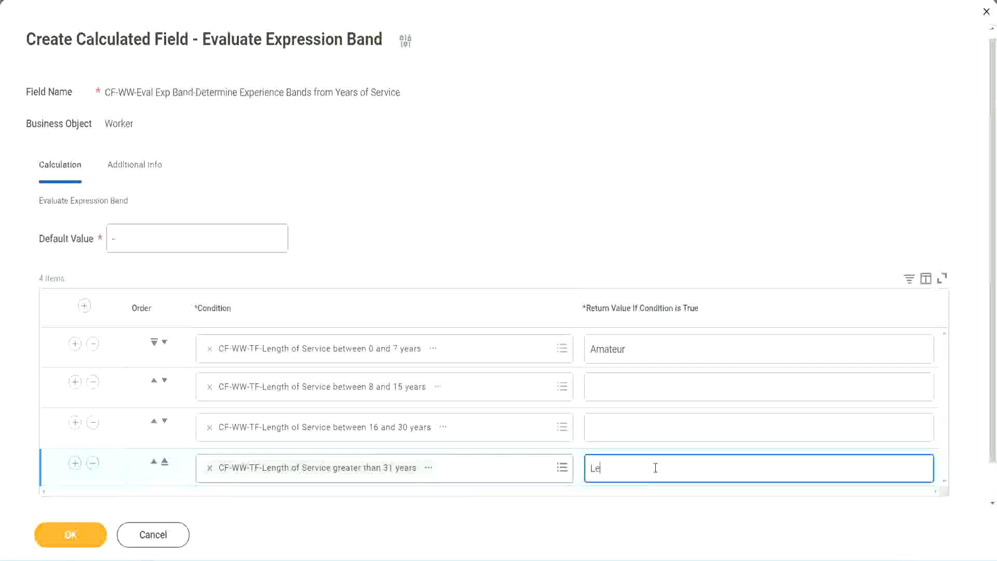
type("gend")
left_click(612, 426)
type("Senior")
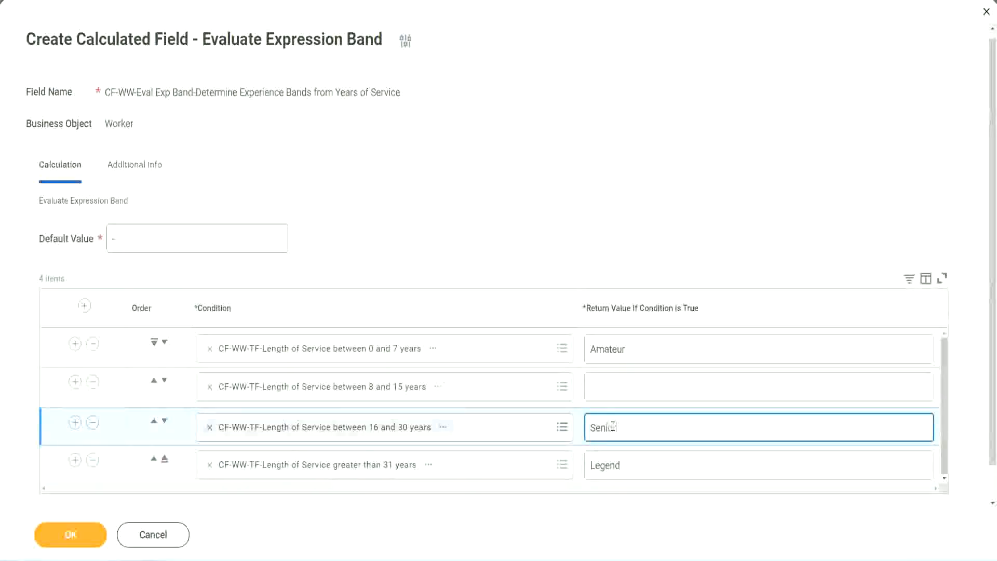
left_click(628, 387)
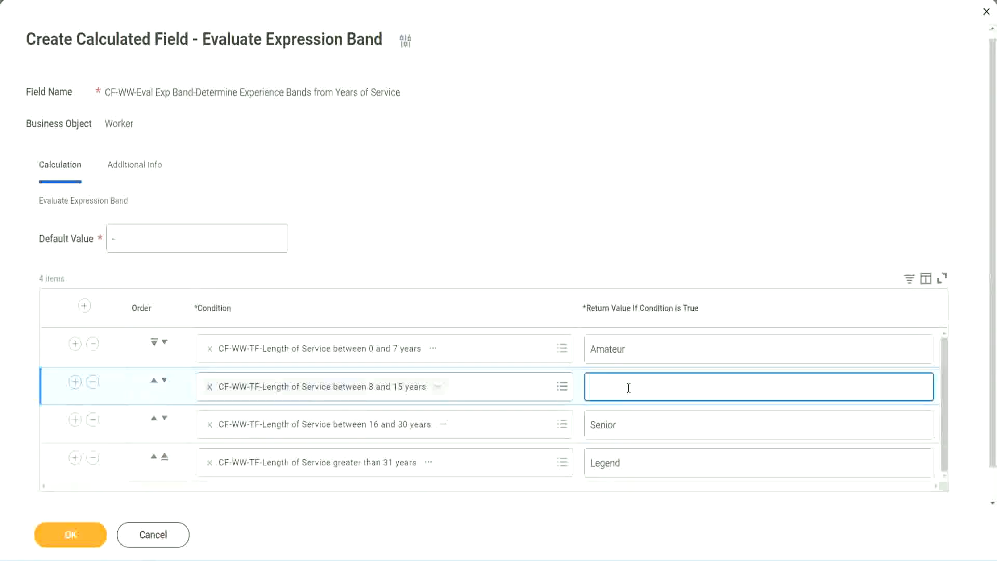
type("Experienced")
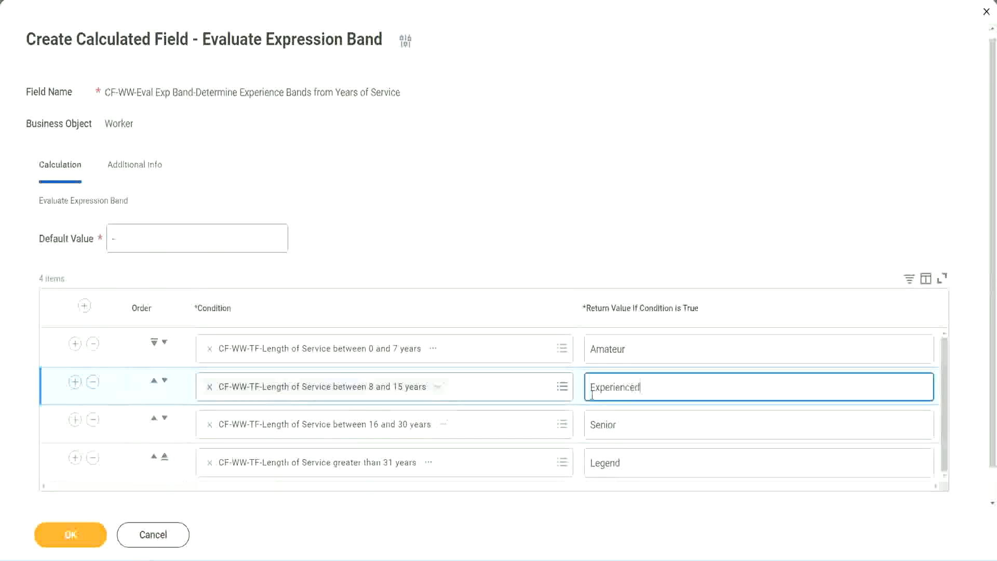
left_click(99, 527)
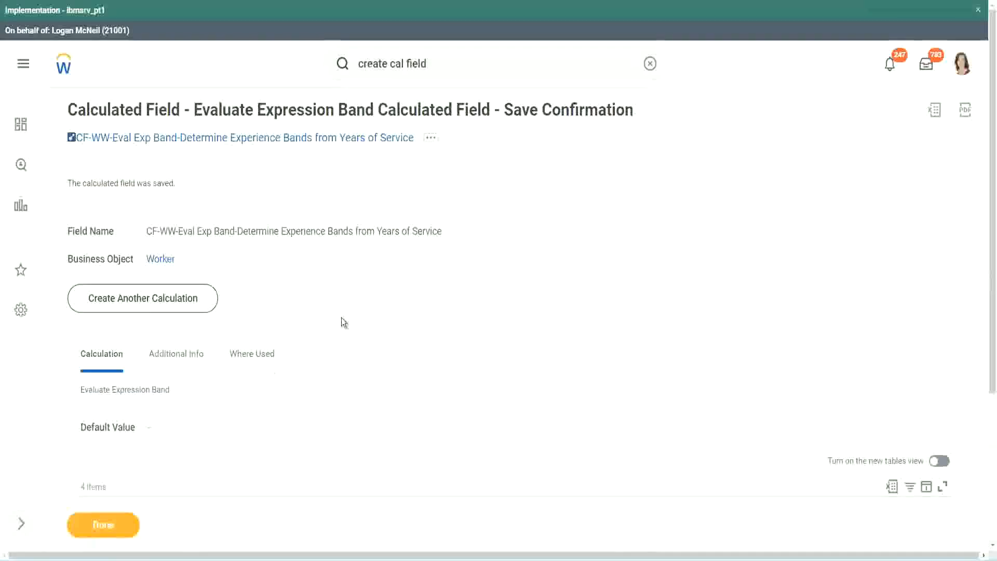
- Check the saved return value of each condition and copy the name of the new Evaluate Expression Band field
scroll(341, 320, "down", 3)
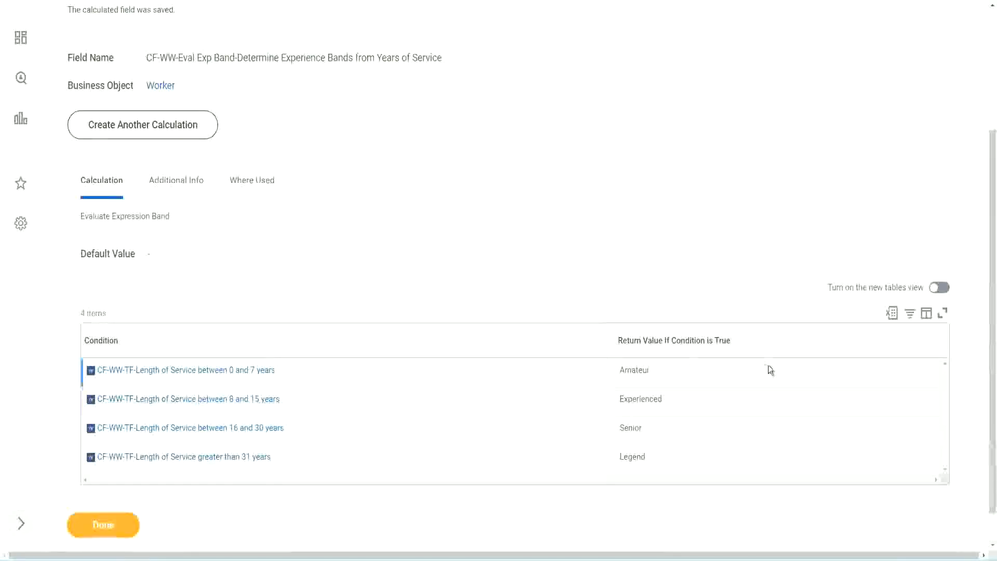
double_click(639, 368)
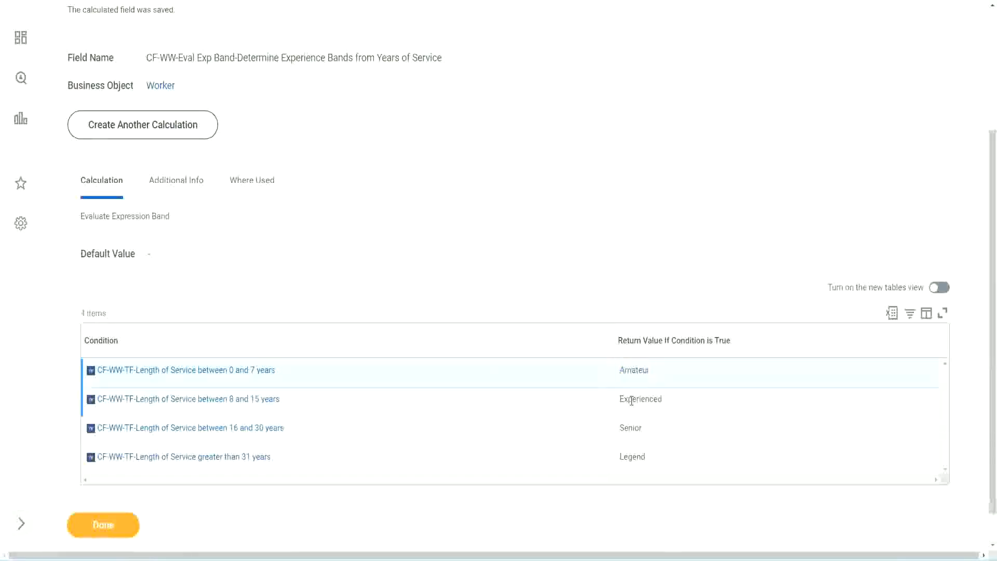
double_click(632, 401)
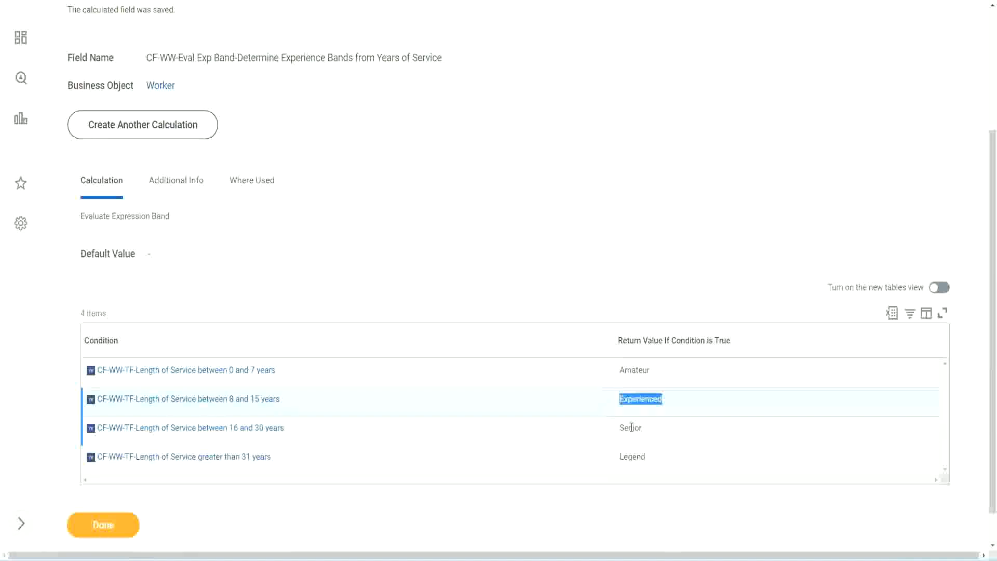
double_click(631, 427)
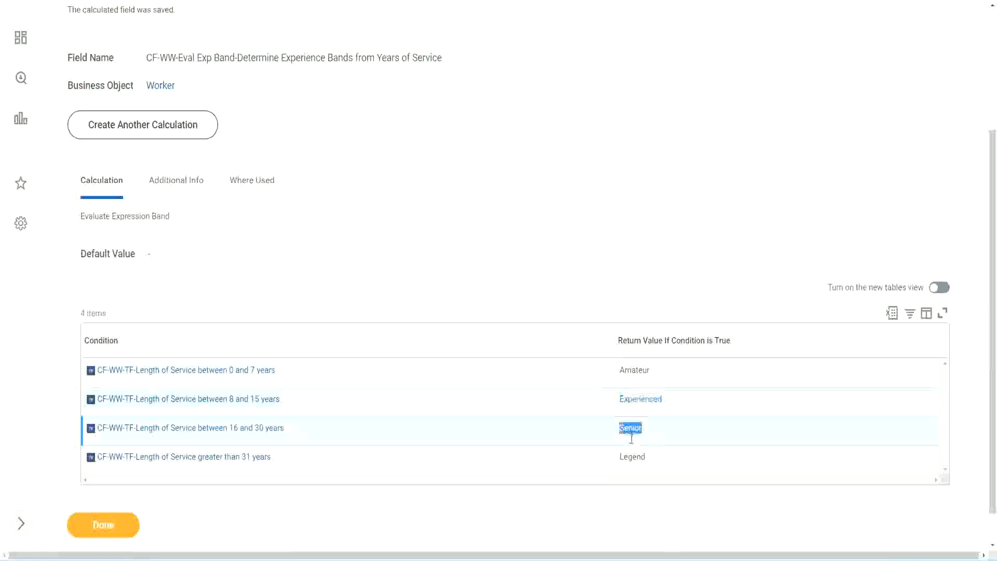
left_click(634, 454)
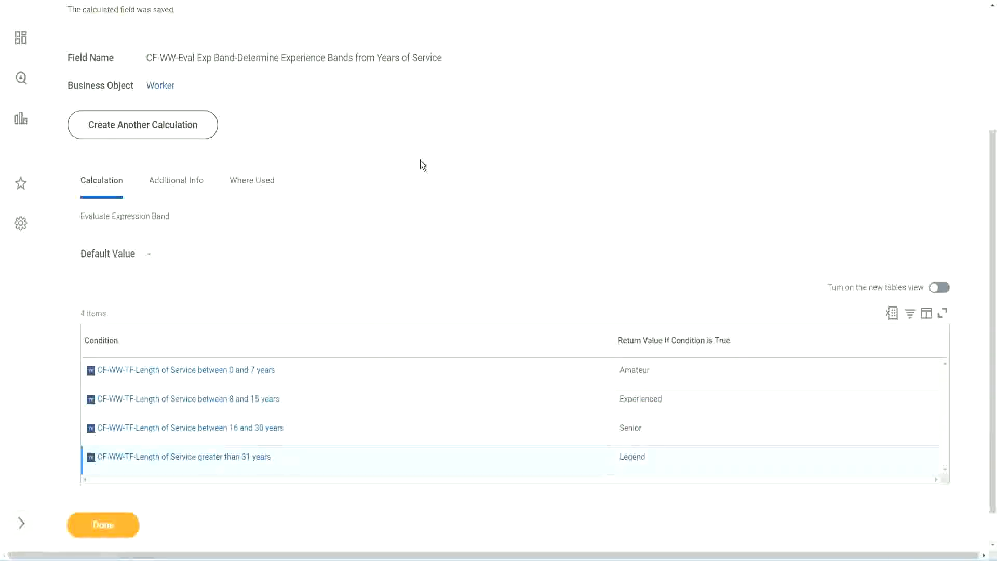
scroll(423, 165, "up", 3)
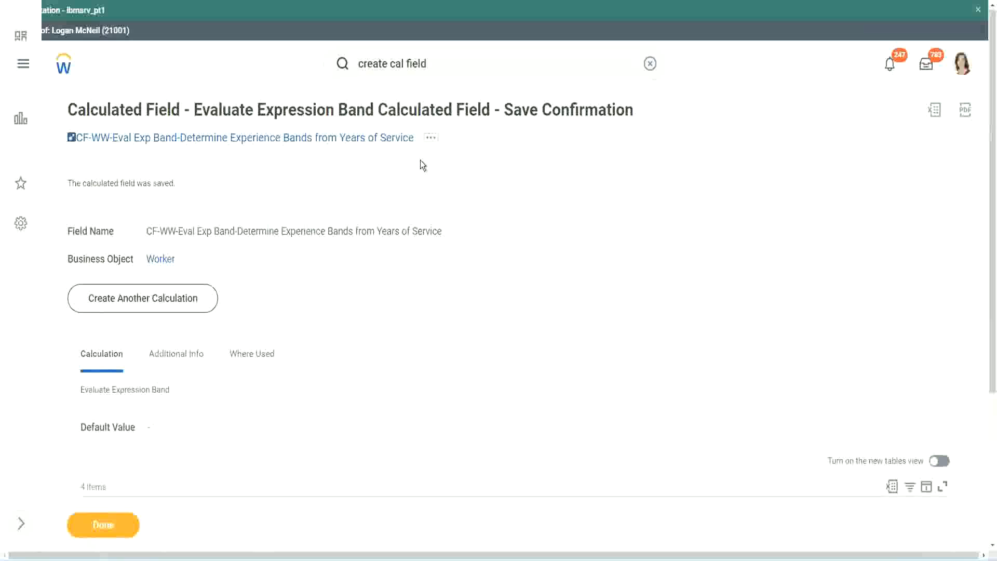
right_click(327, 141)
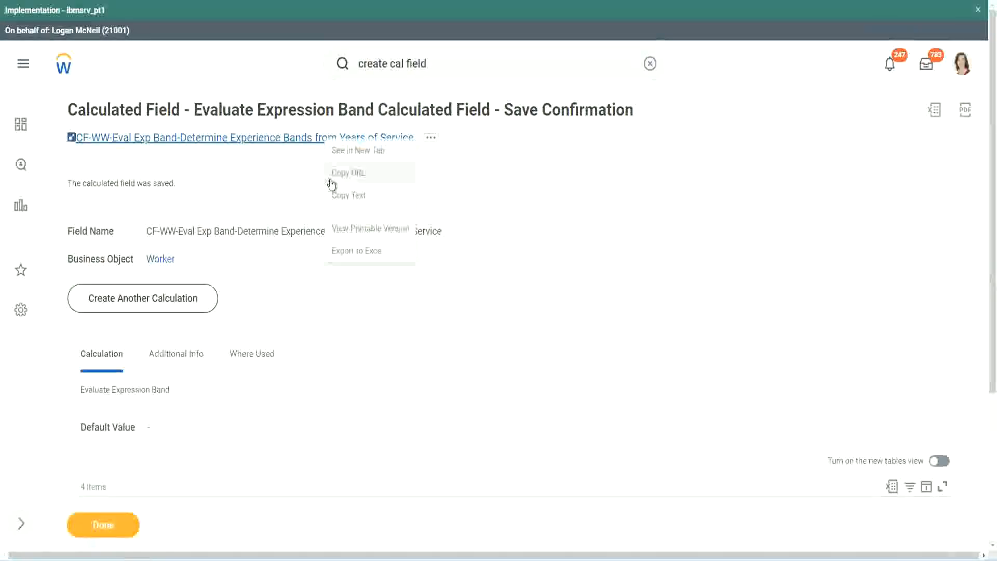
left_click(344, 195)
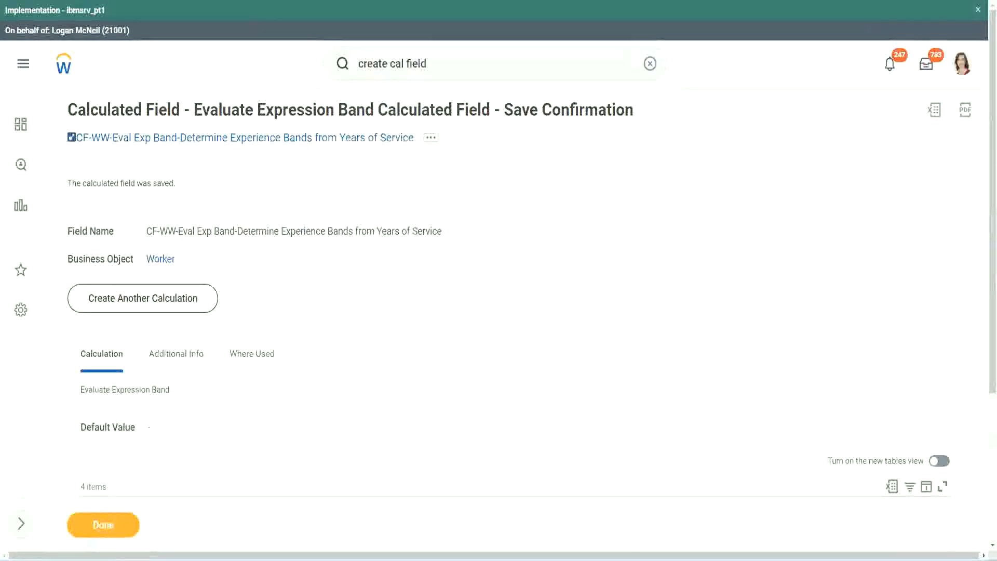
- Review the saved band conditions alongside the calculated field functions slide and the experience band notes in Notepad++
scroll(329, 402, "down", 2)
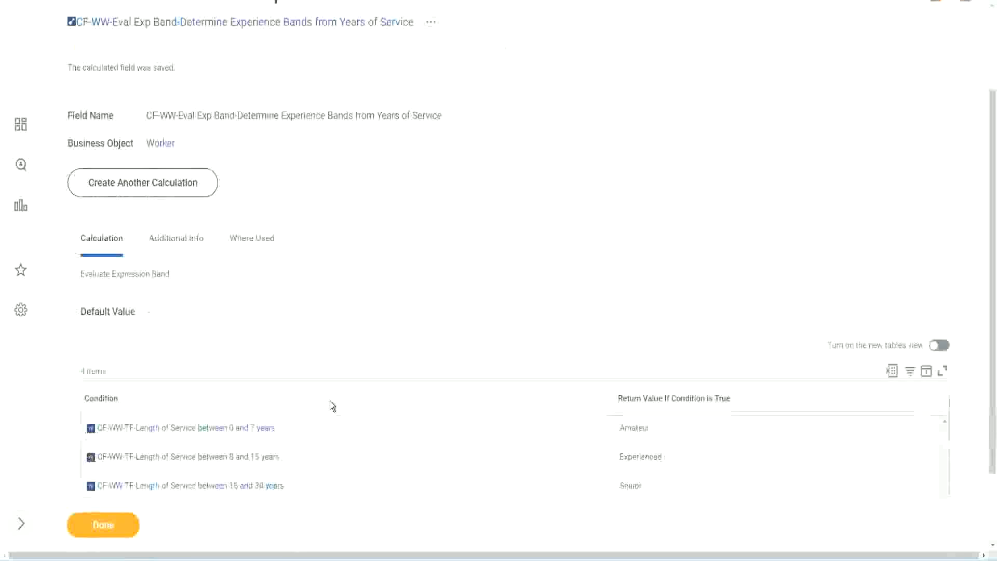
scroll(329, 400, "down", 1)
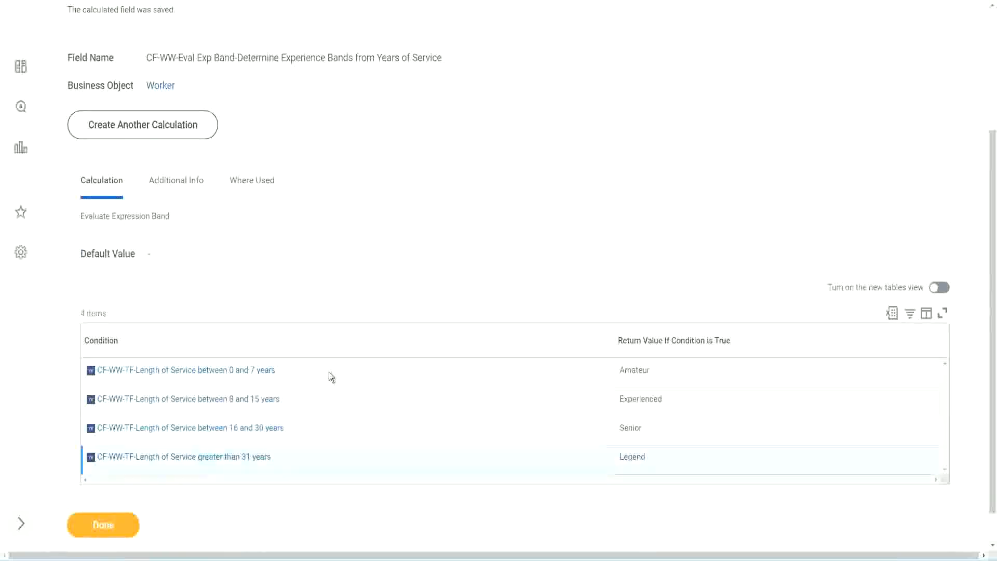
scroll(329, 376, "down", 1)
scroll(348, 234, "up", 2)
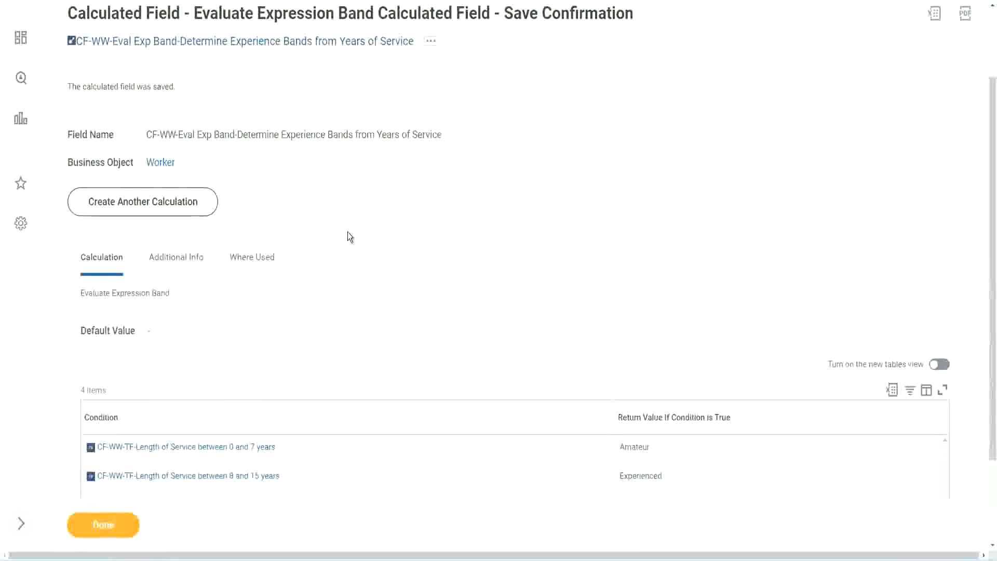
scroll(348, 231, "down", 2)
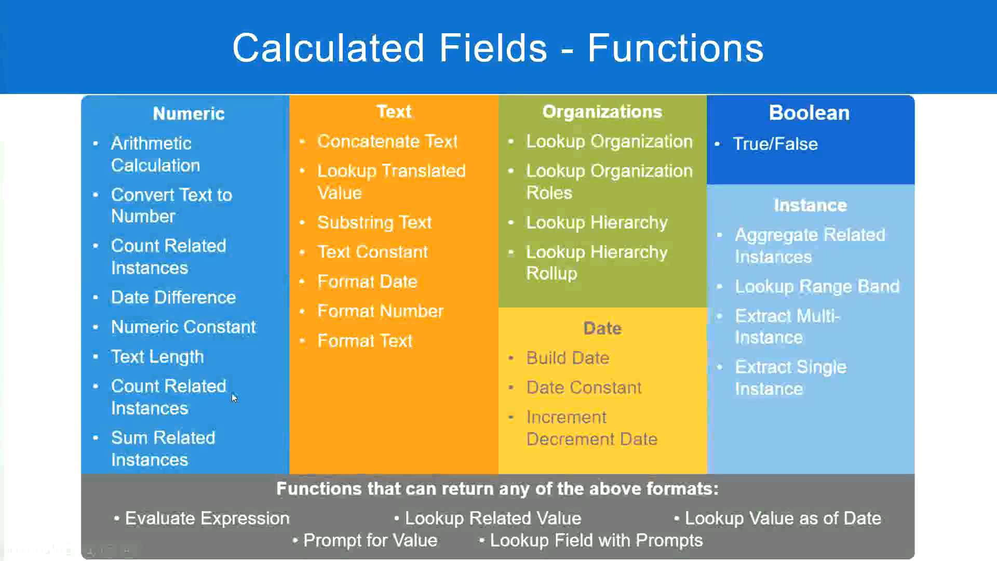
key("alt+Tab")
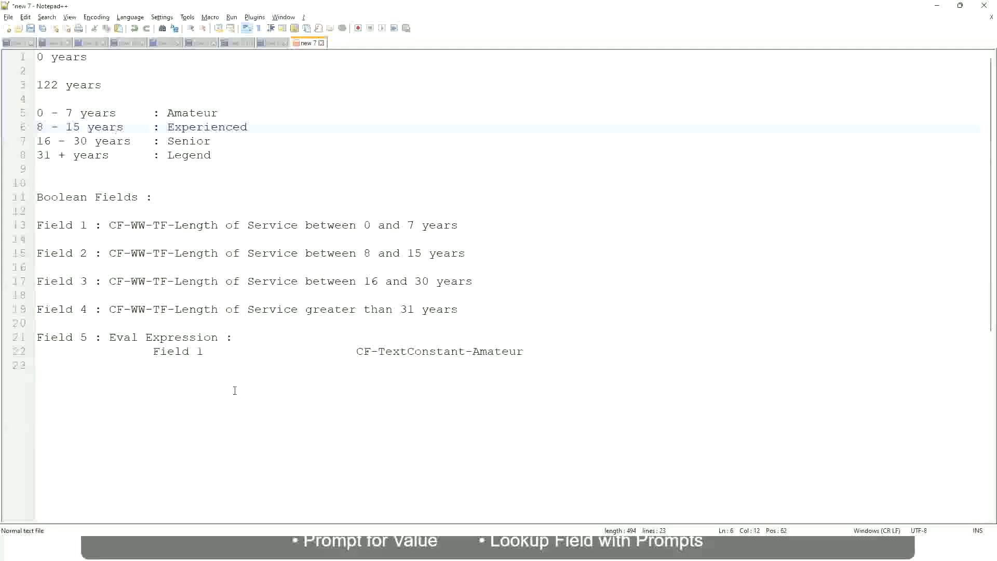
key("alt+Tab")
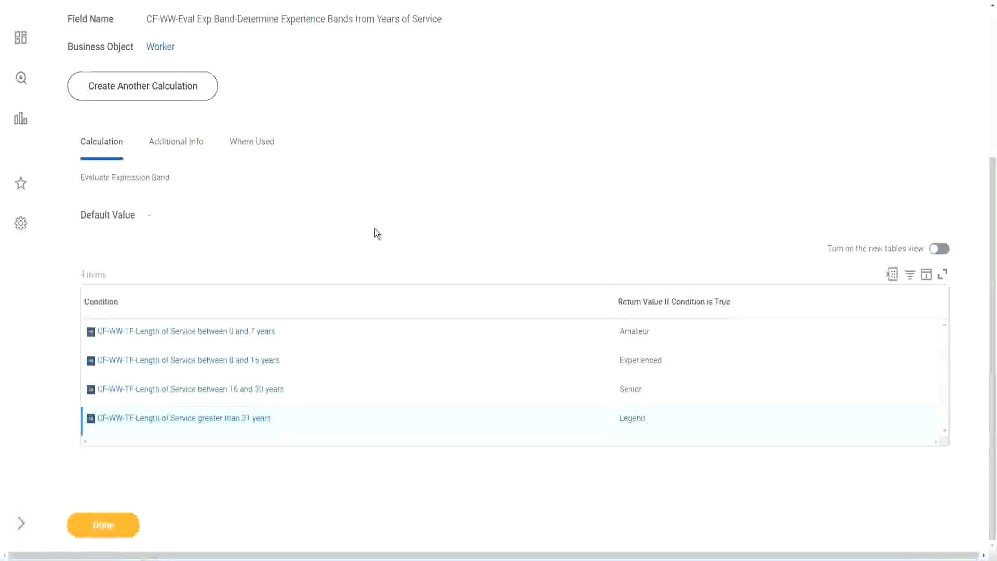
scroll(375, 228, "up", 1)
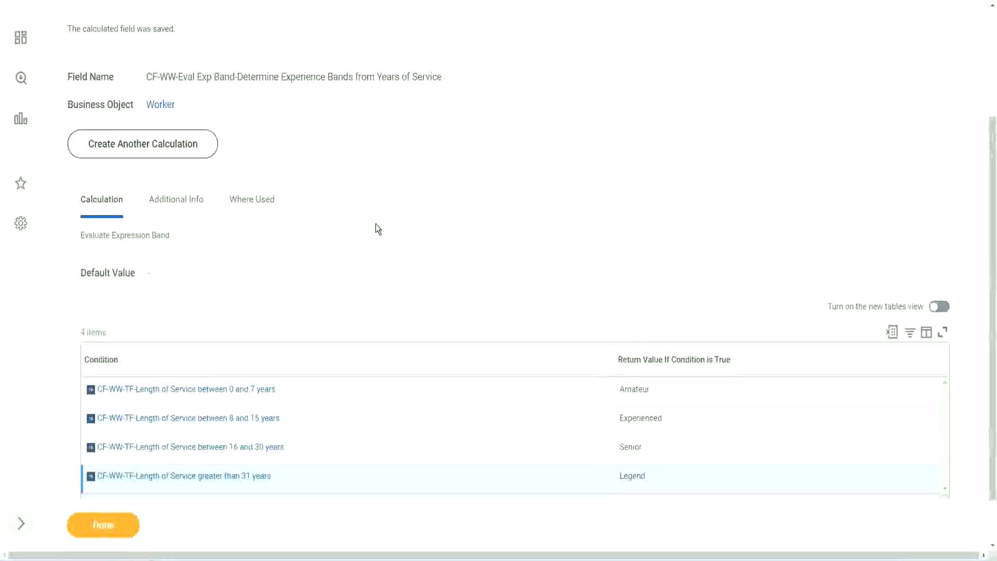
scroll(376, 224, "down", 1)
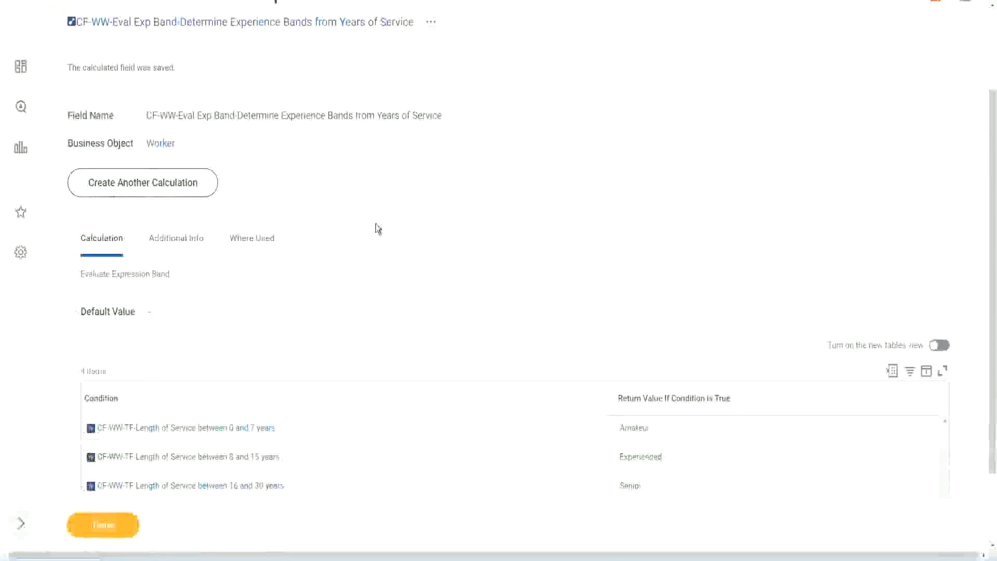
- Leave the save confirmation and open the WW Employee Details custom report for editing
left_click(115, 521)
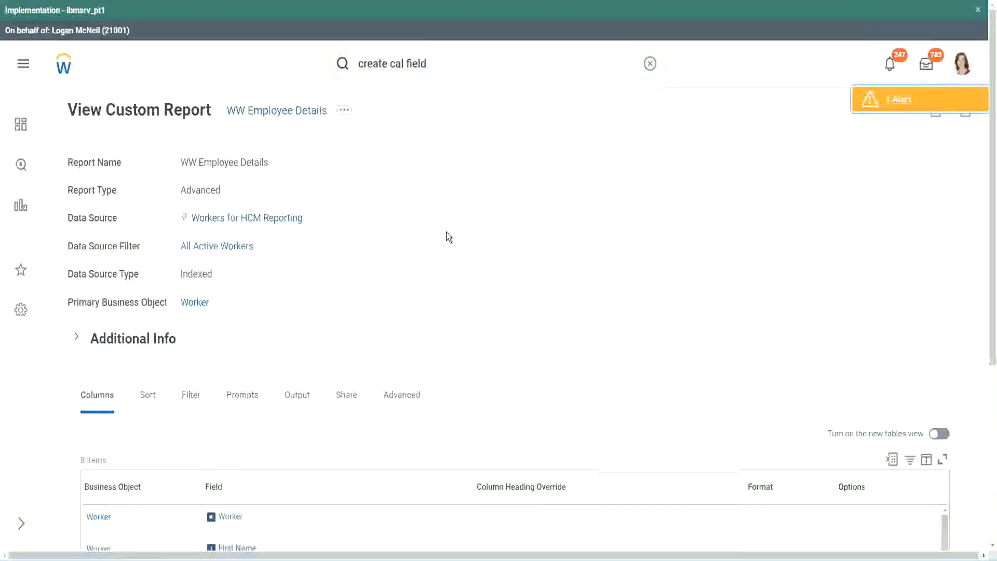
scroll(447, 232, "down", 3)
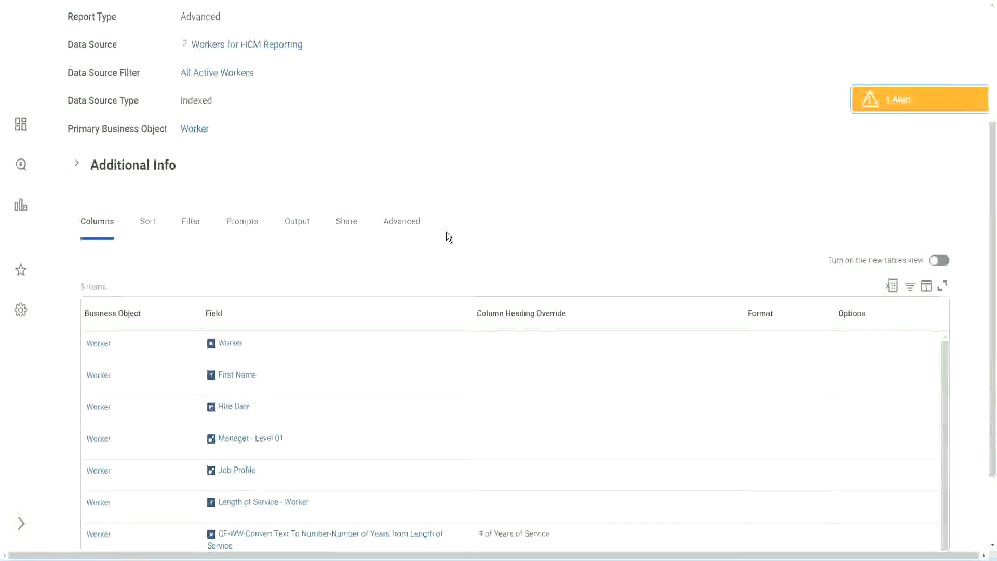
scroll(447, 231, "up", 3)
left_click(344, 111)
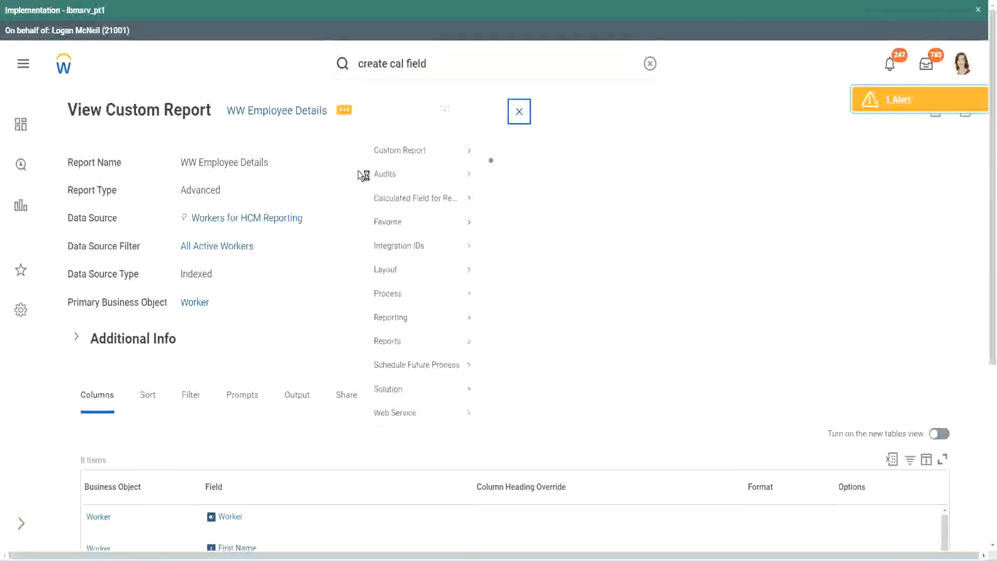
mouse_move(415, 169)
left_click(506, 168)
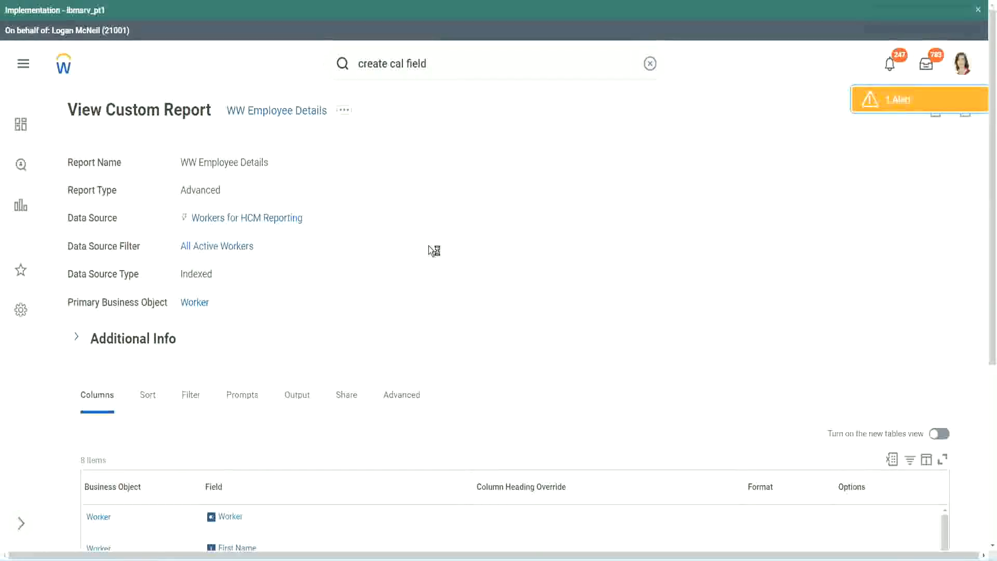
scroll(434, 251, "down", 1)
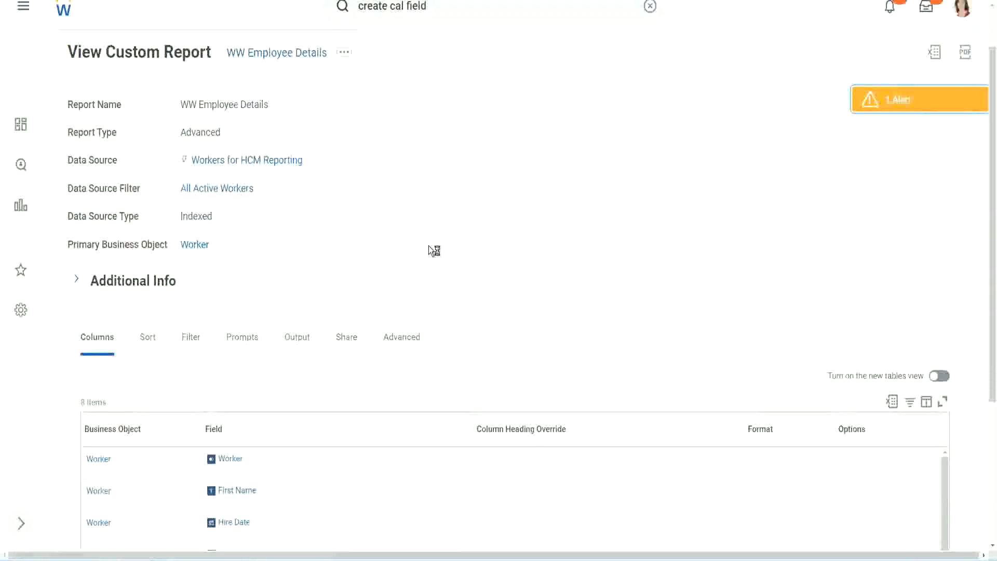
scroll(428, 245, "down", 4)
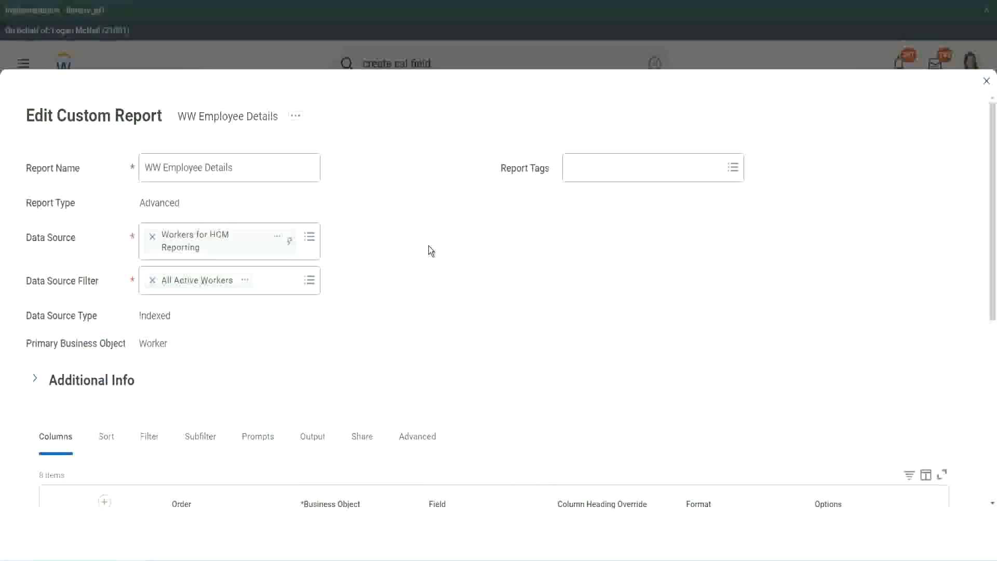
- Add an empty Worker column row below the Experience Bands row in the report's columns
scroll(429, 250, "down", 9)
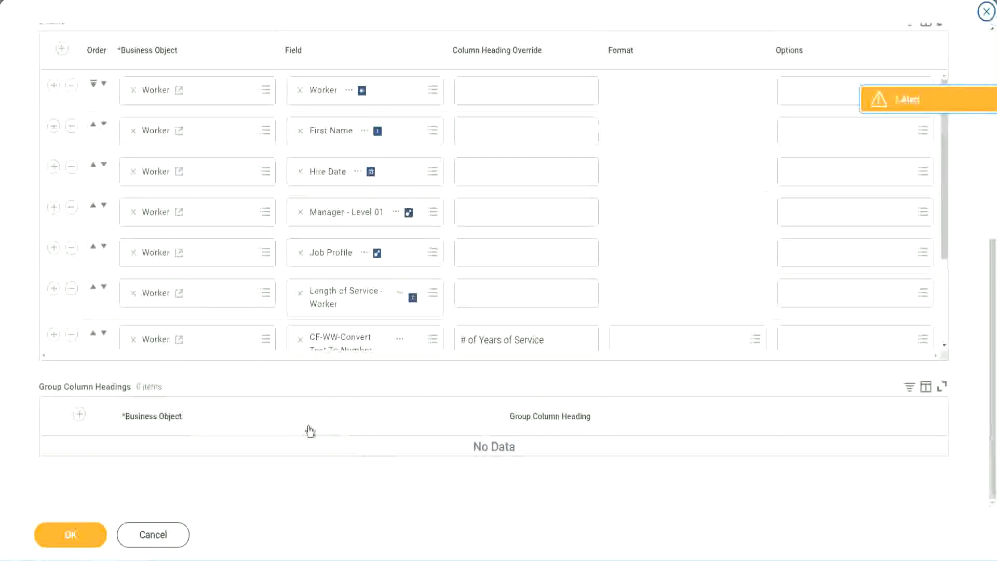
scroll(182, 285, "down", 3)
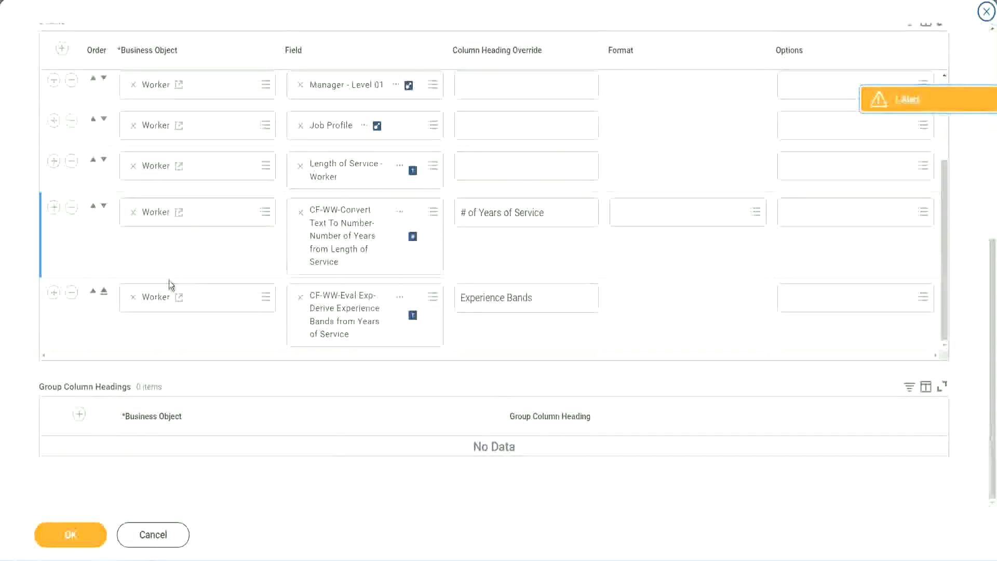
left_click(54, 292)
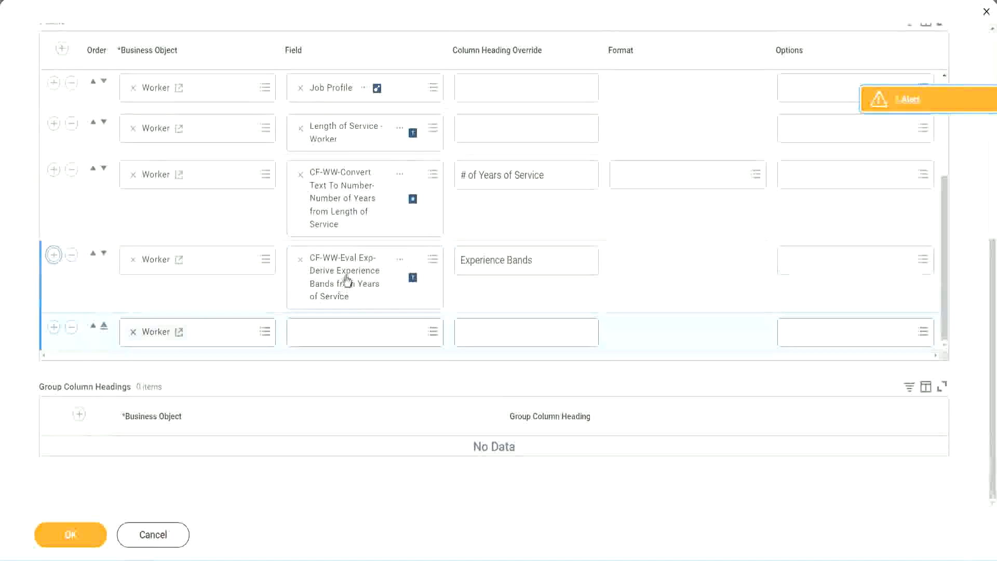
- Search the new row's field for "CF-WW-Eval Exp Band" and select CF-WW-Eval Exp Band-Determine Experience Bands from Years of Service
right_click(345, 282)
left_click(376, 332)
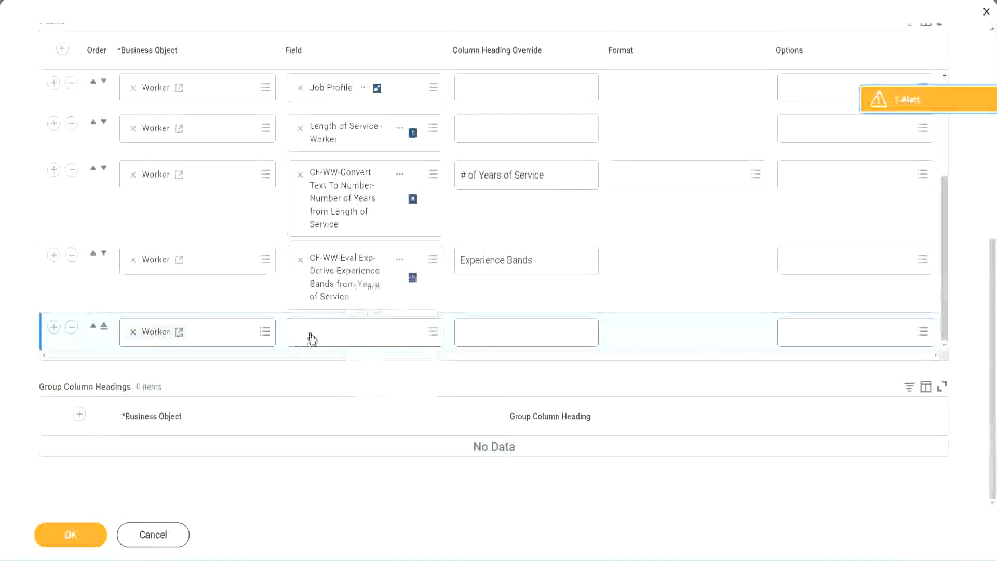
left_click(371, 338)
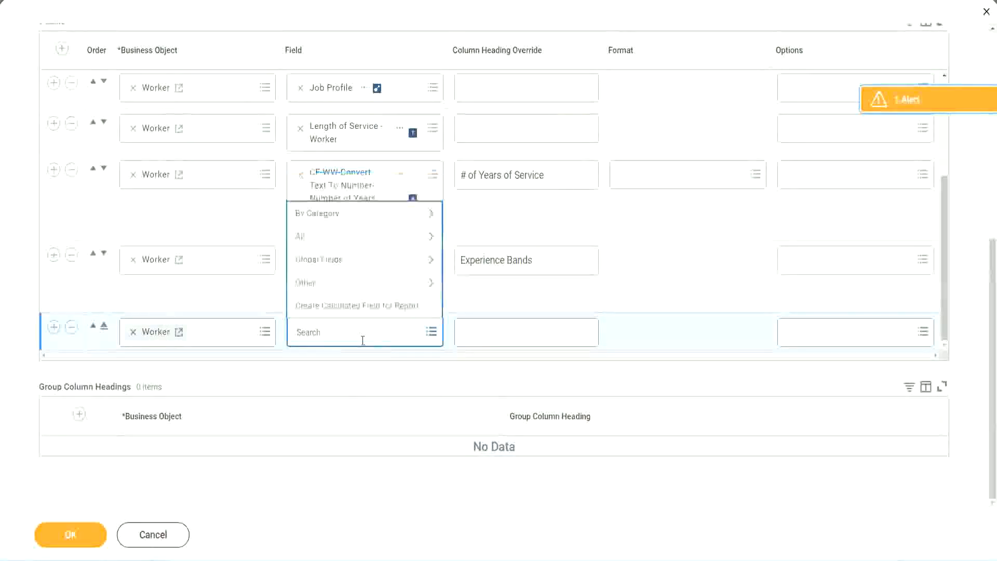
key("ctrl+v")
left_click_drag(365, 329, 255, 331)
left_click(353, 333)
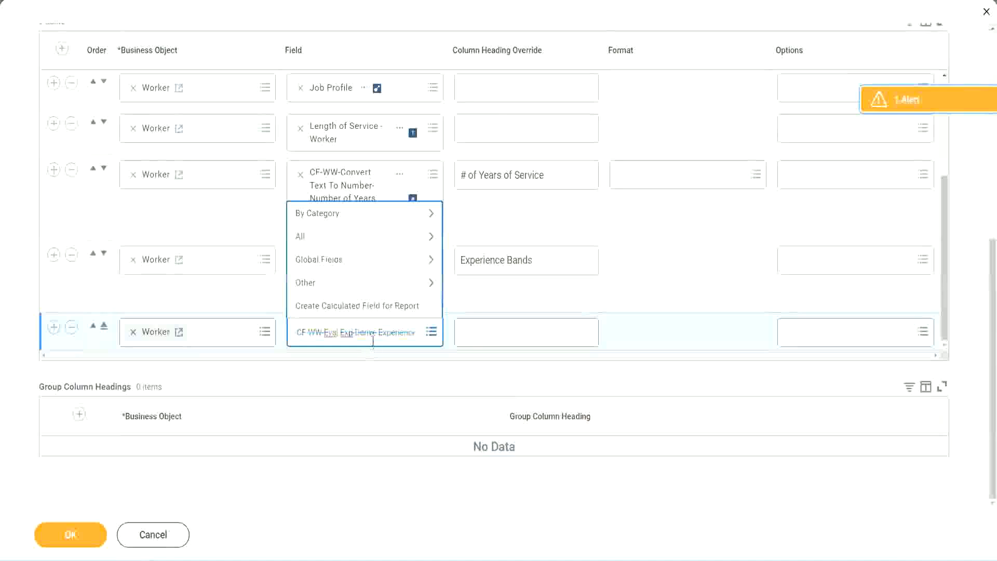
type("Bans")
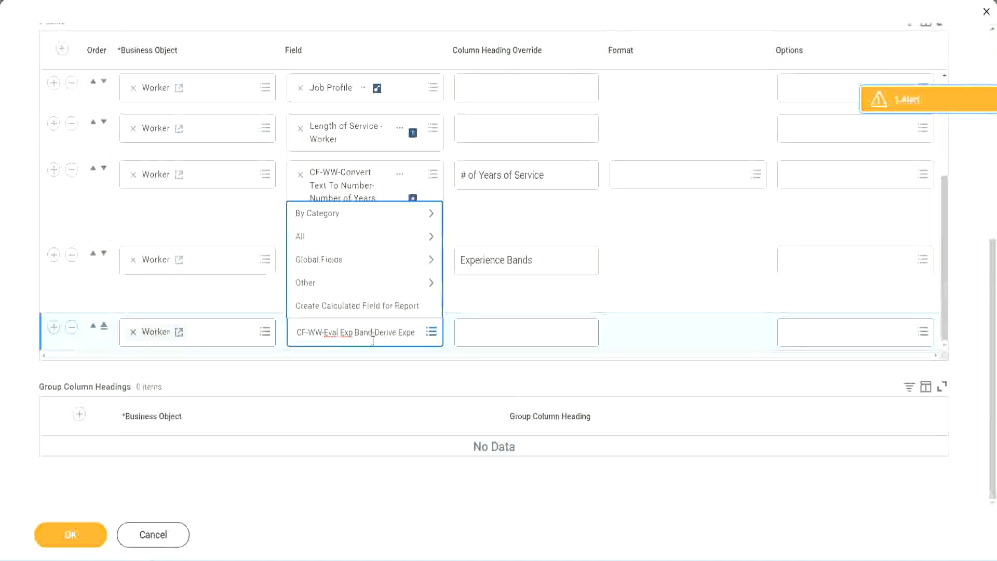
key("BackSpace")
key("Delete")
key("Delete")
key("Delete")
key("Delete")
key("Delete")
key("Delete")
key("Delete")
key("Delete")
key("Delete")
key("Delete")
key("Delete")
key("Delete")
key("Delete")
key("Delete")
key("Delete")
key("Delete")
key("Delete")
key("Delete")
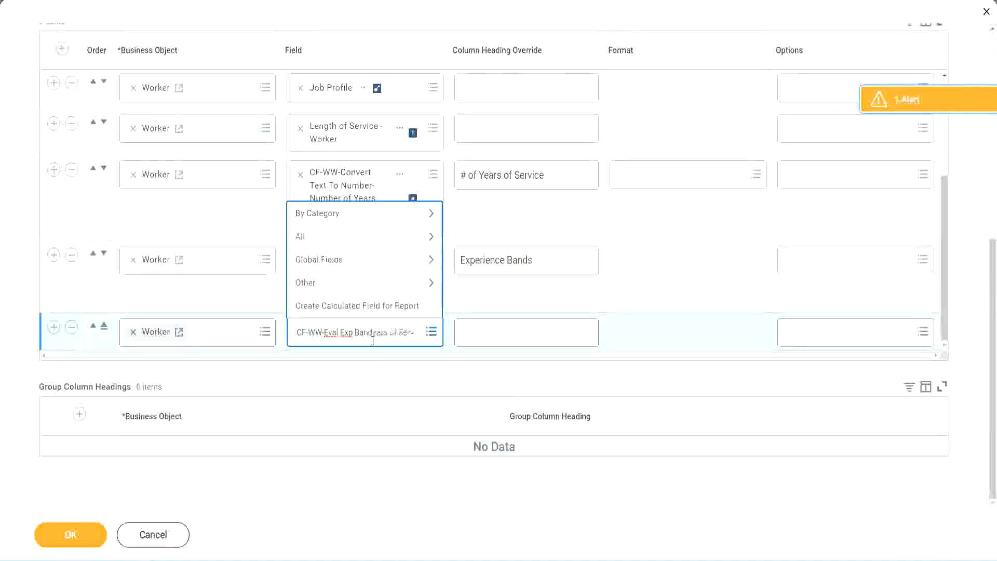
key("Delete")
key("Delete")
key("Delete")
key("Delete")
key("Delete")
key("Delete")
key("Delete")
key("Delete")
key("Delete")
key("Delete")
key("Delete")
key("Delete")
key("Delete")
key("Delete")
key("Delete")
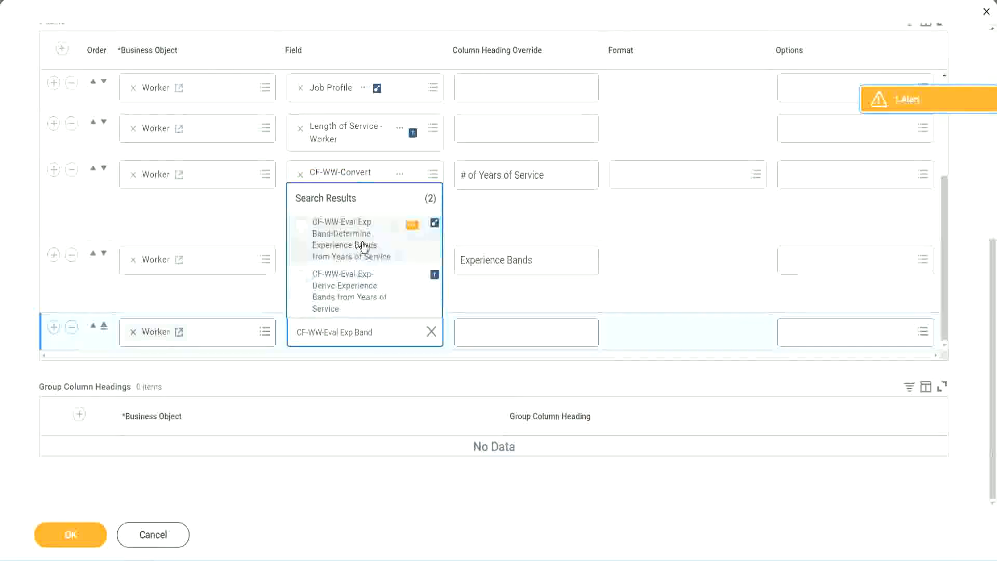
left_click(364, 246)
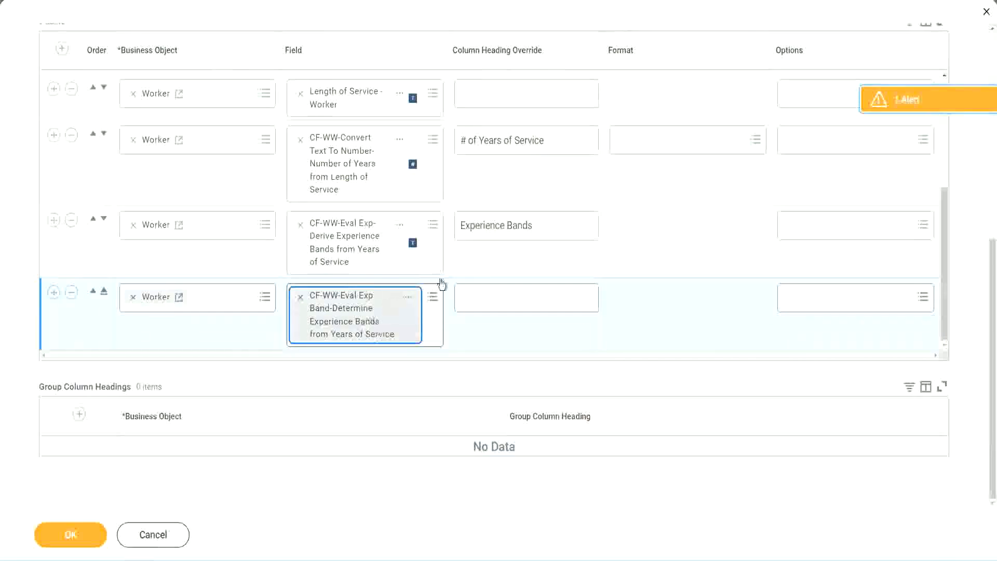
- Copy the Experience Bands heading override to the new column's row and extend it to "Experience Bands (Eval Exp Bands)"
left_click(548, 226)
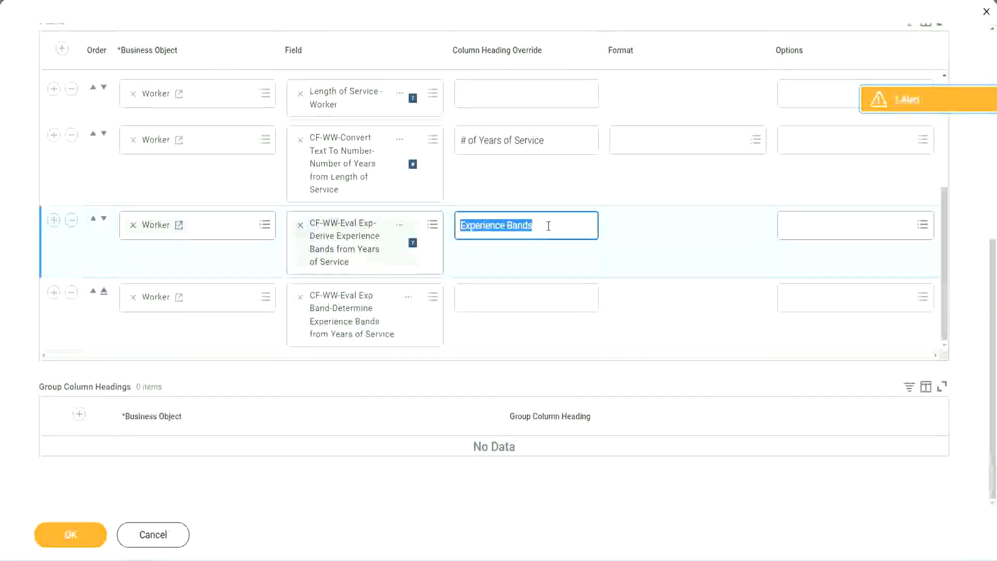
left_click(484, 296)
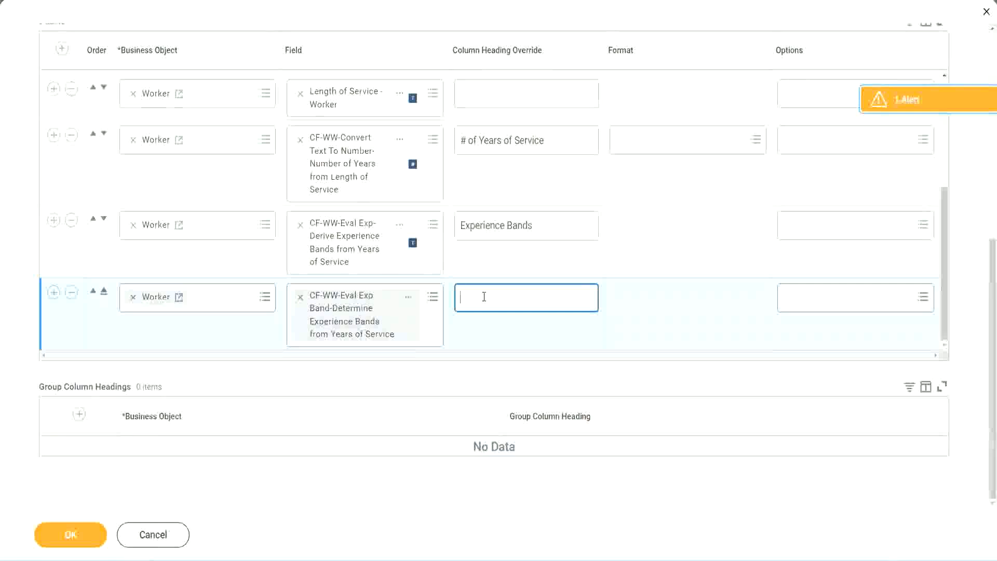
key("ctrl+v")
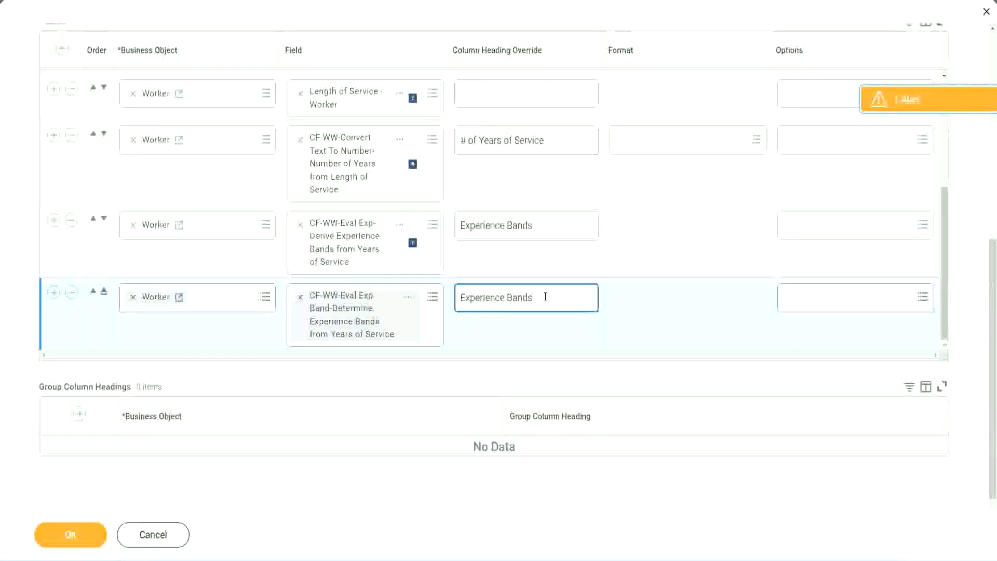
type("(")
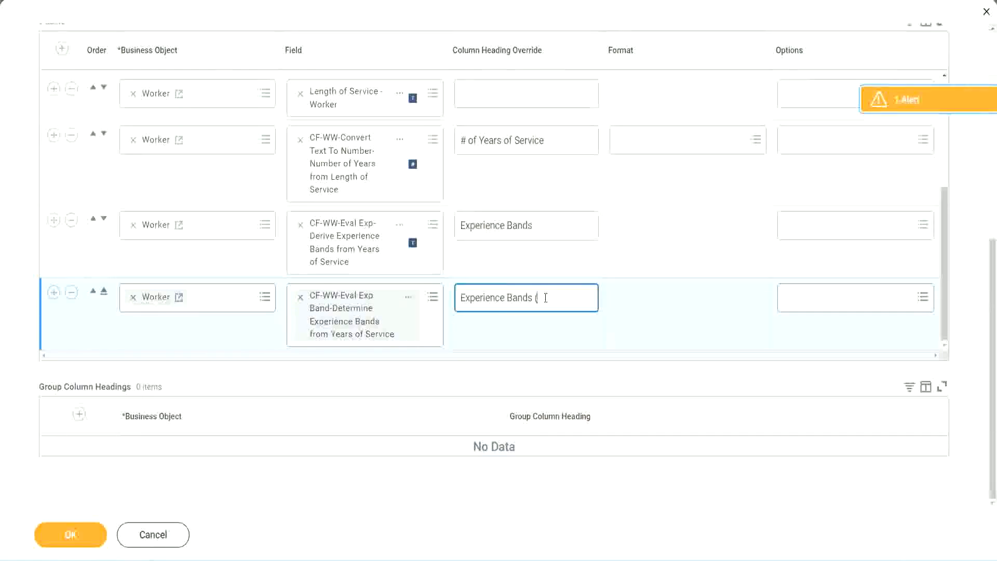
type("Eval Exp Bands)")
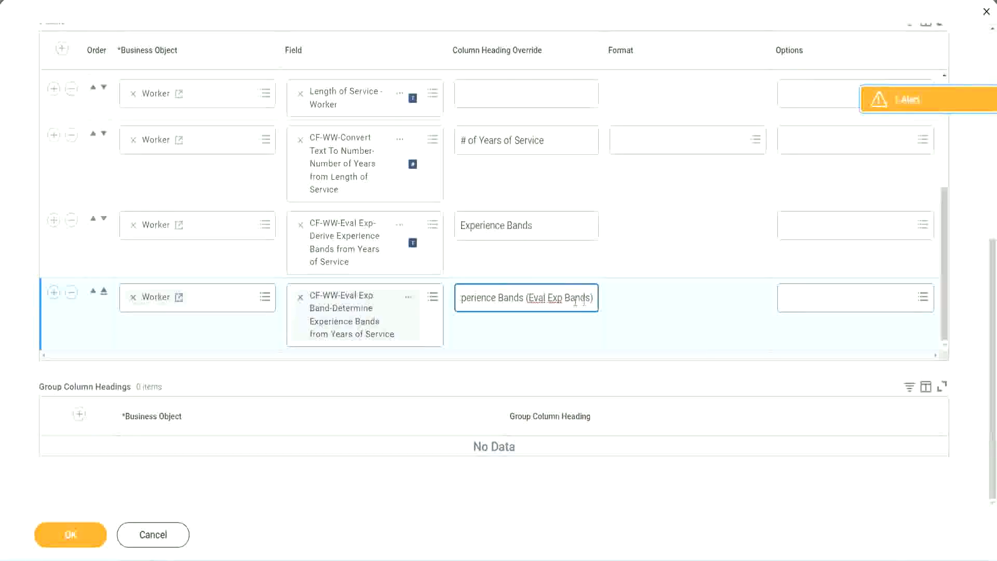
double_click(555, 297)
left_click(574, 291)
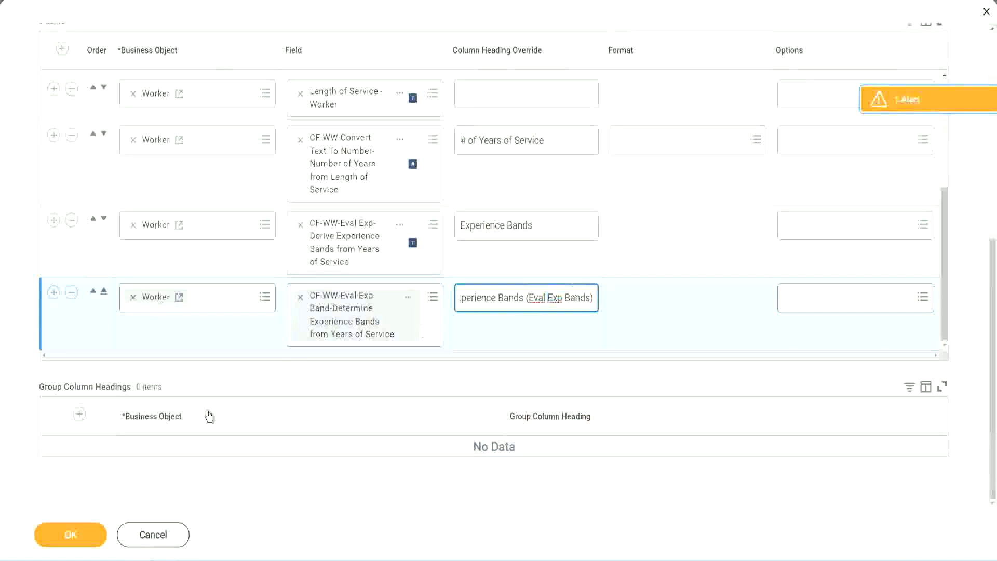
- Save the column changes to the WW Employee Details custom report and run the report
left_click(75, 536)
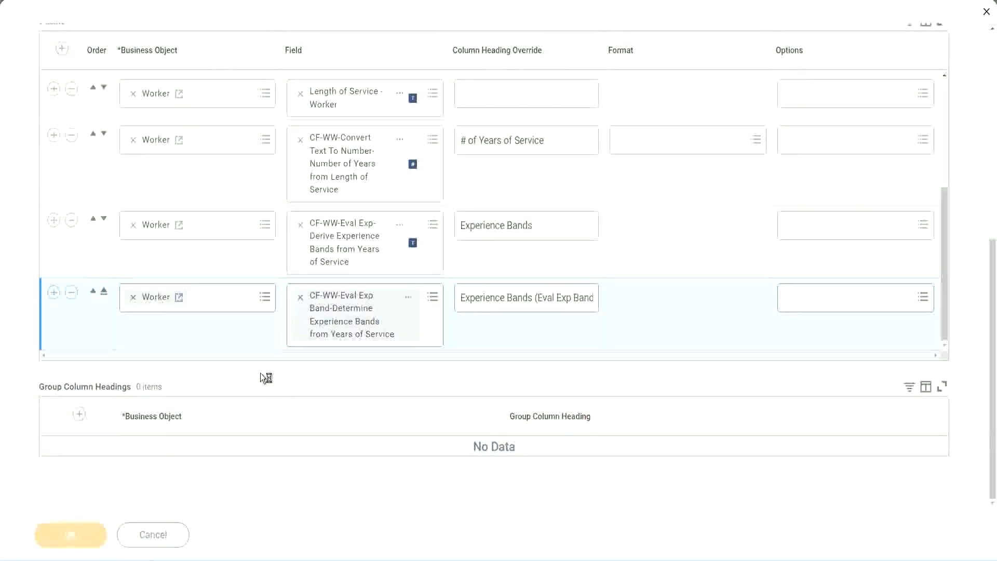
left_click(115, 526)
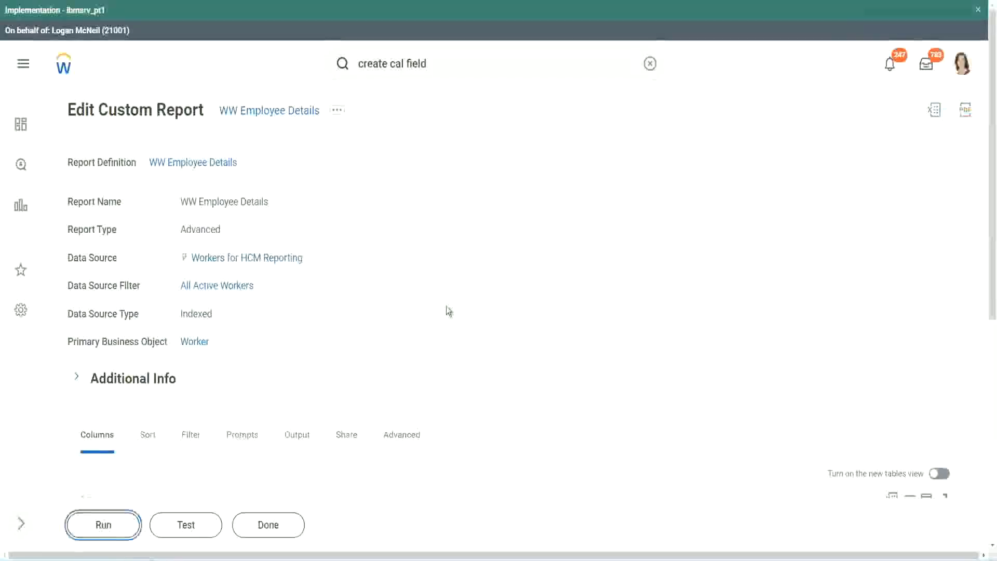